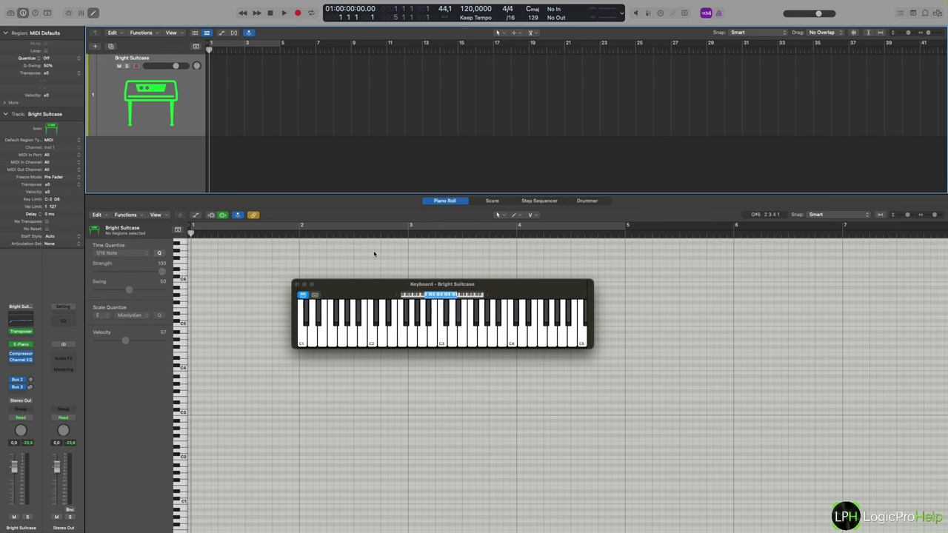
left_click(419, 66)
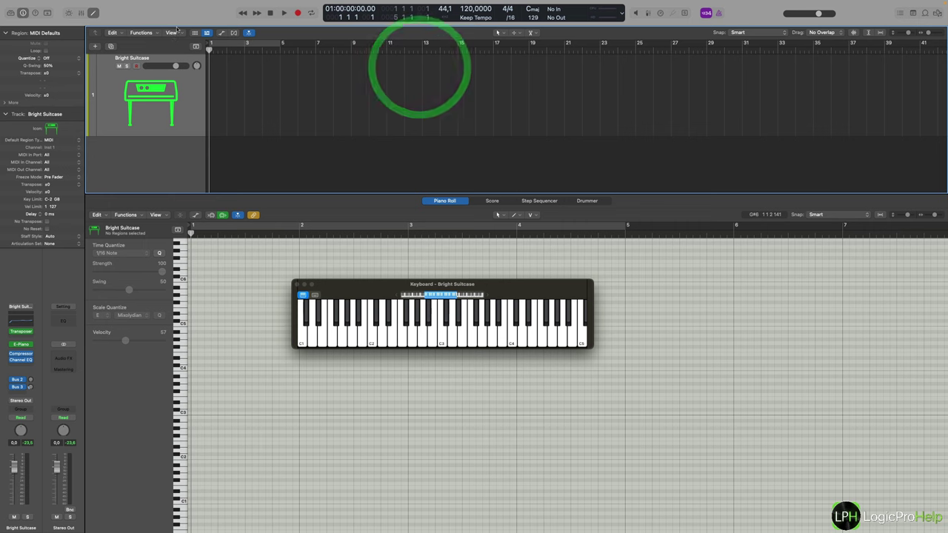
left_click(179, 16)
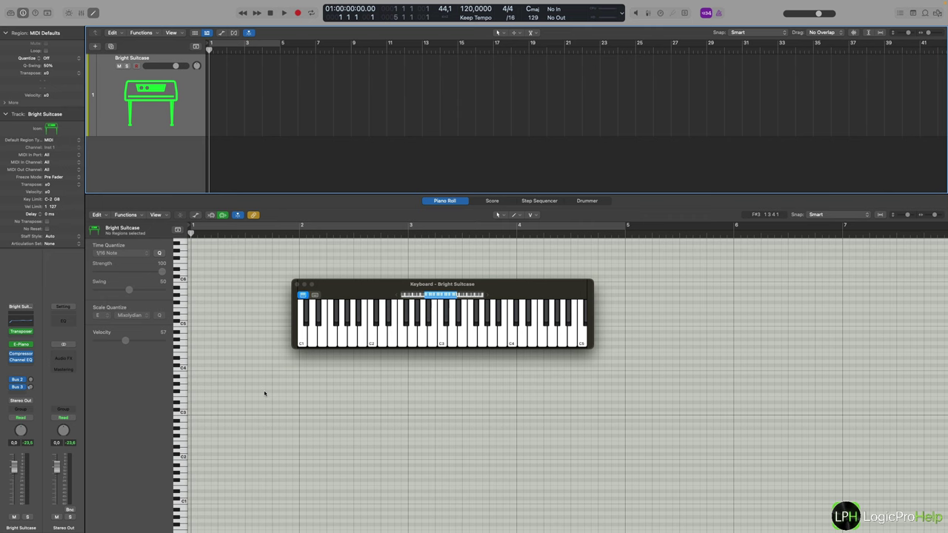
Bypass the Transposer MIDI effect on the Bright Suitcase track and move the on-screen keyboard up, clear of the C3–C4 note area
left_click_drag(359, 294, 368, 255)
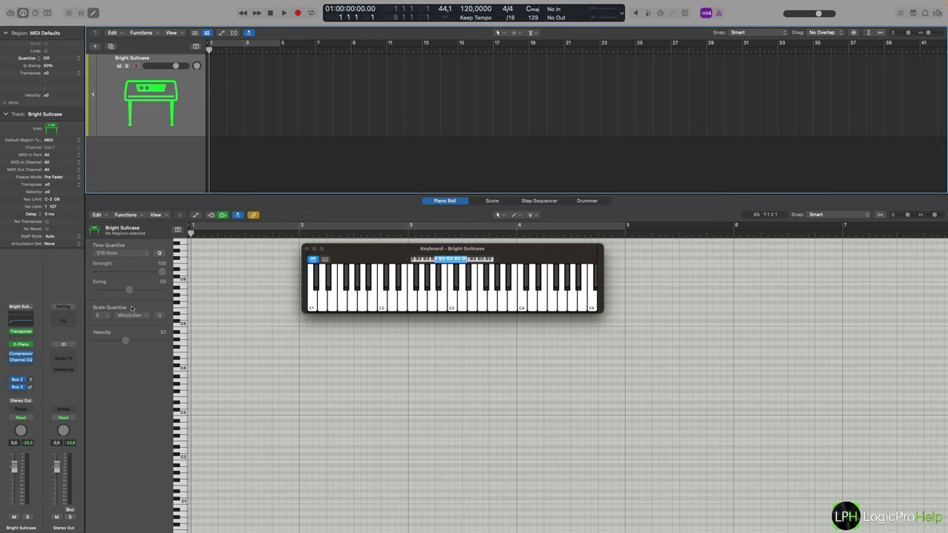
left_click(12, 331)
left_click_drag(383, 249, 408, 250)
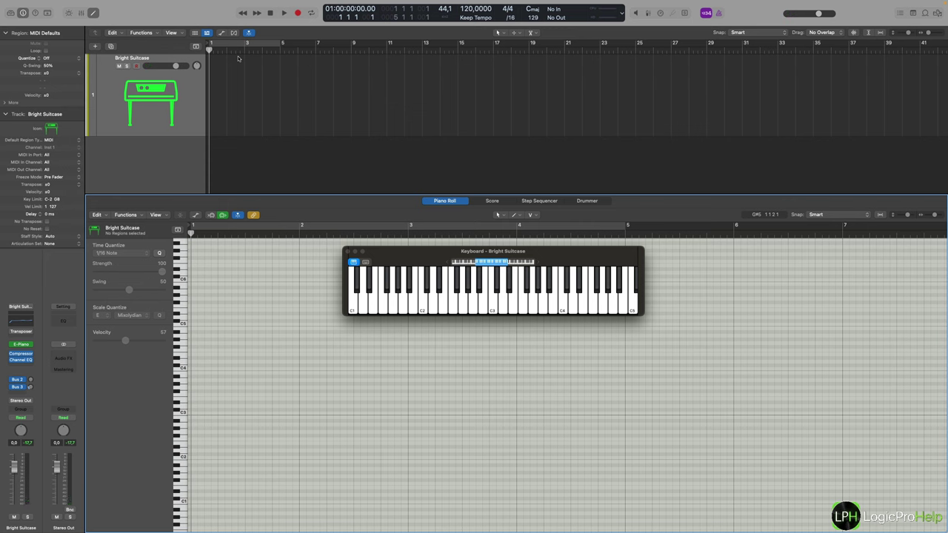
Record a nine-note melody from bar 1 on the Bright Suitcase track and time-quantize all its notes to 1/4 Note
key("r")
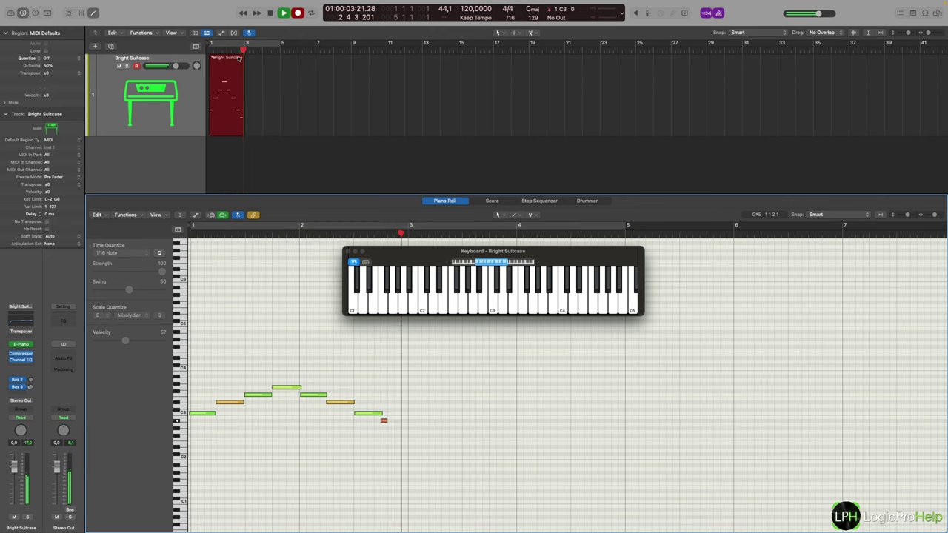
key("space")
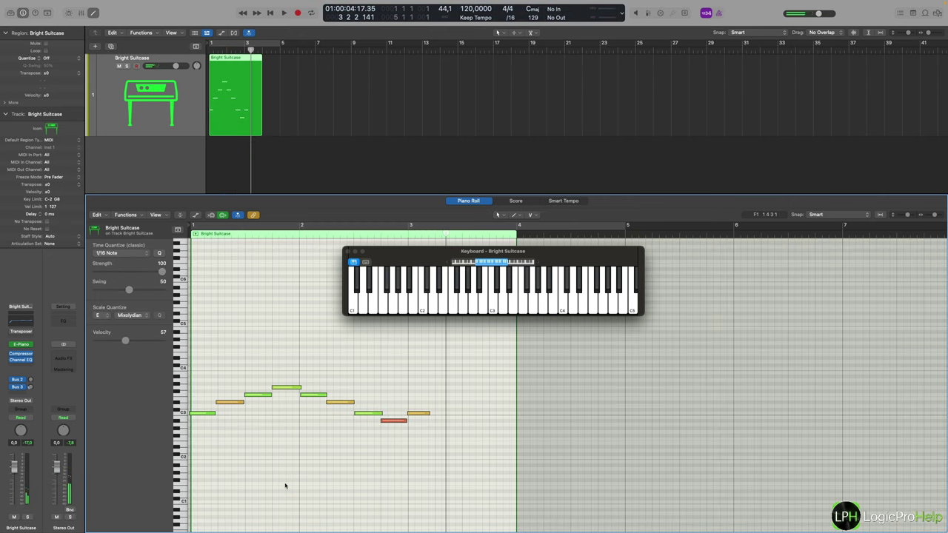
left_click(285, 486)
left_click_drag(461, 456, 201, 377)
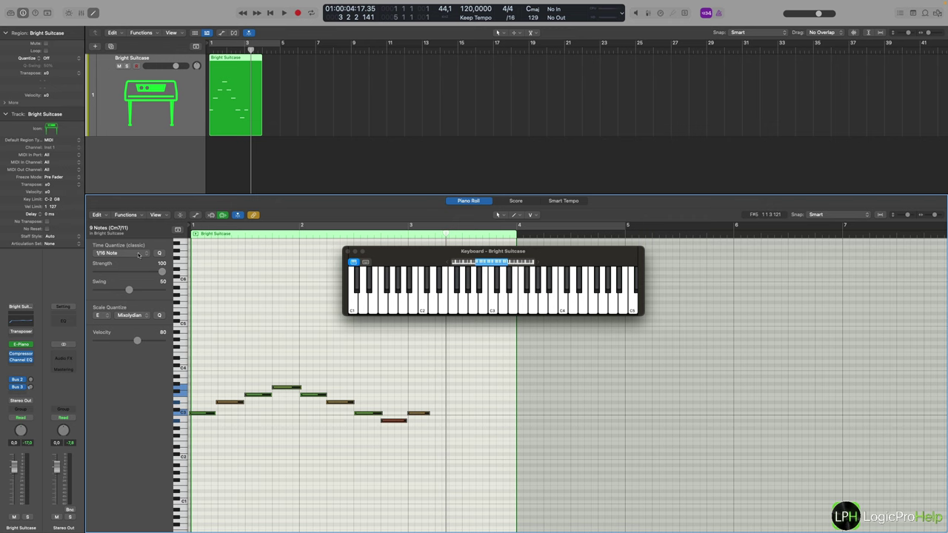
left_click(138, 253)
left_click(116, 239)
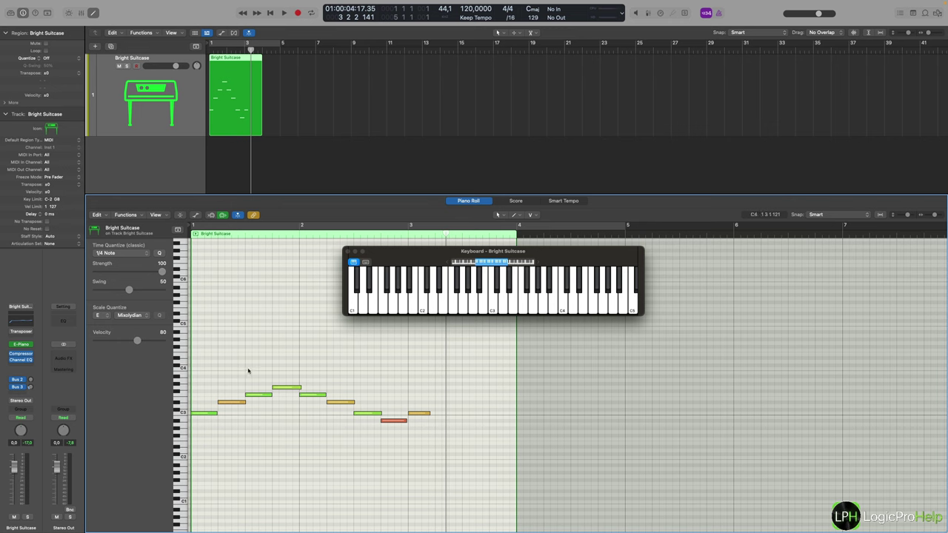
left_click(248, 371)
Turn off MIDI Out in the Piano Roll and scale-quantize all the recorded notes to C Major (Ionian)
left_click(224, 217)
left_click_drag(451, 443, 164, 339)
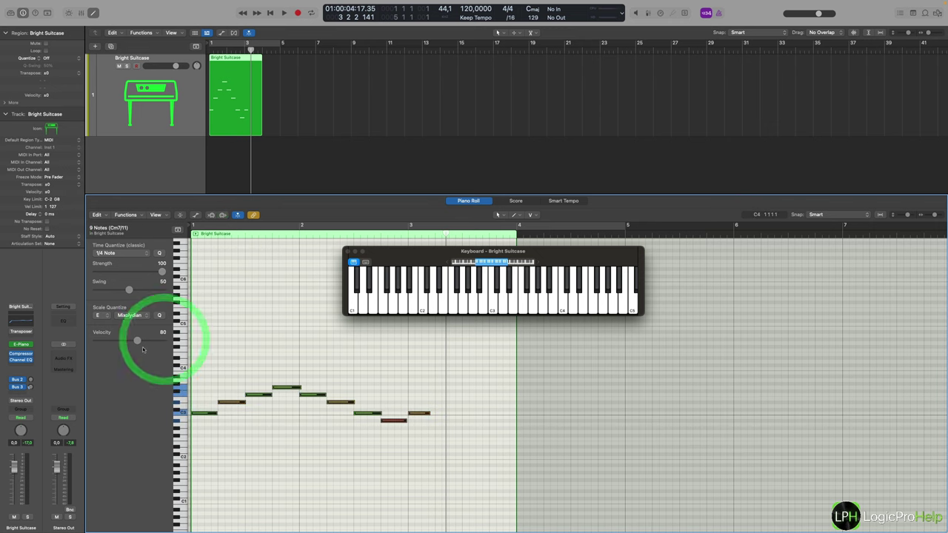
left_click(106, 317)
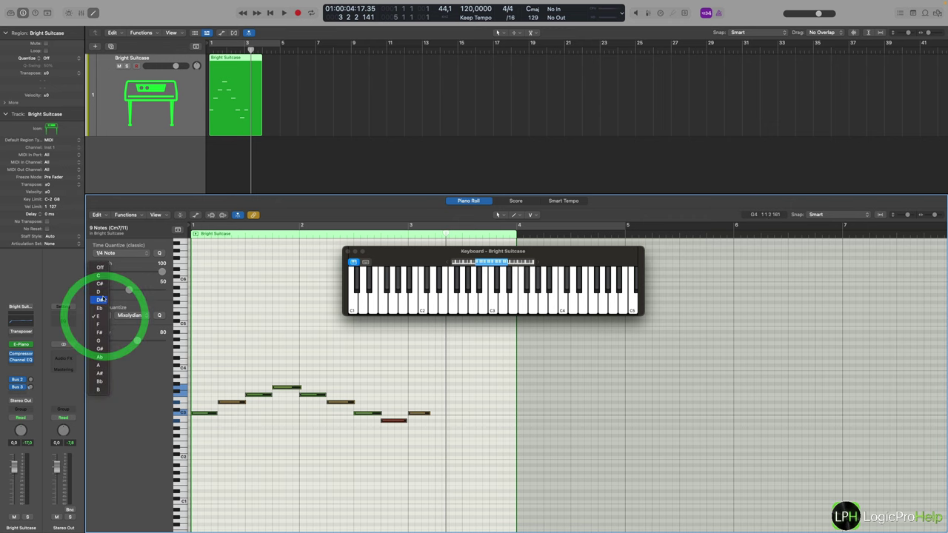
left_click(103, 278)
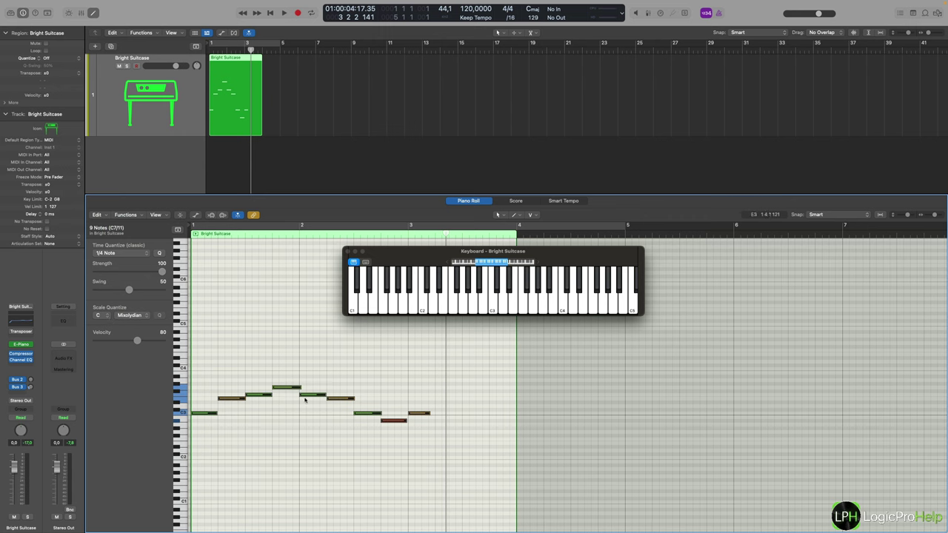
left_click(129, 315)
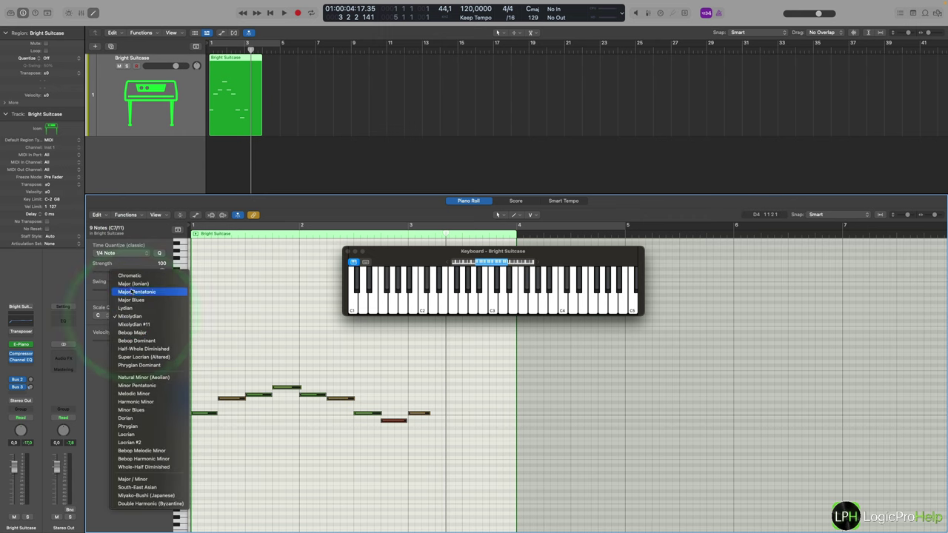
left_click(132, 286)
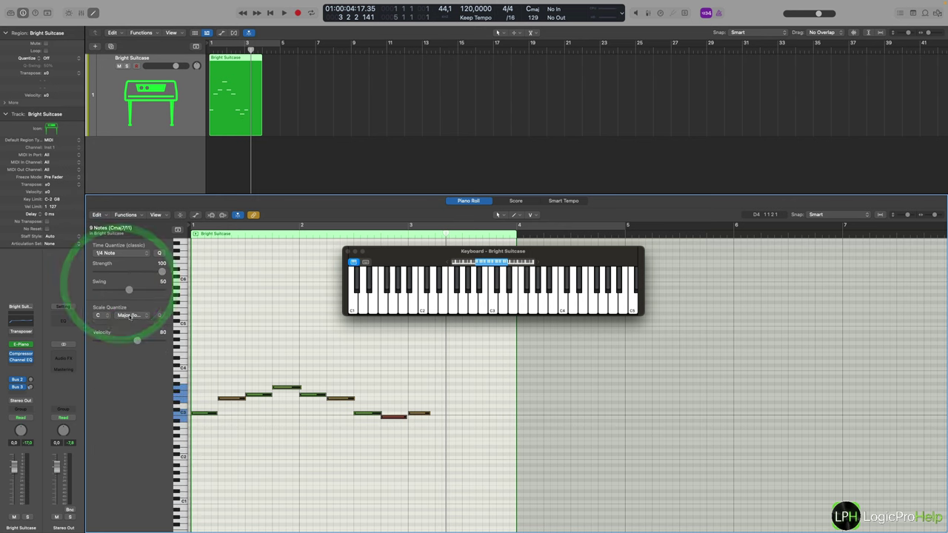
left_click(130, 315)
left_click(266, 323)
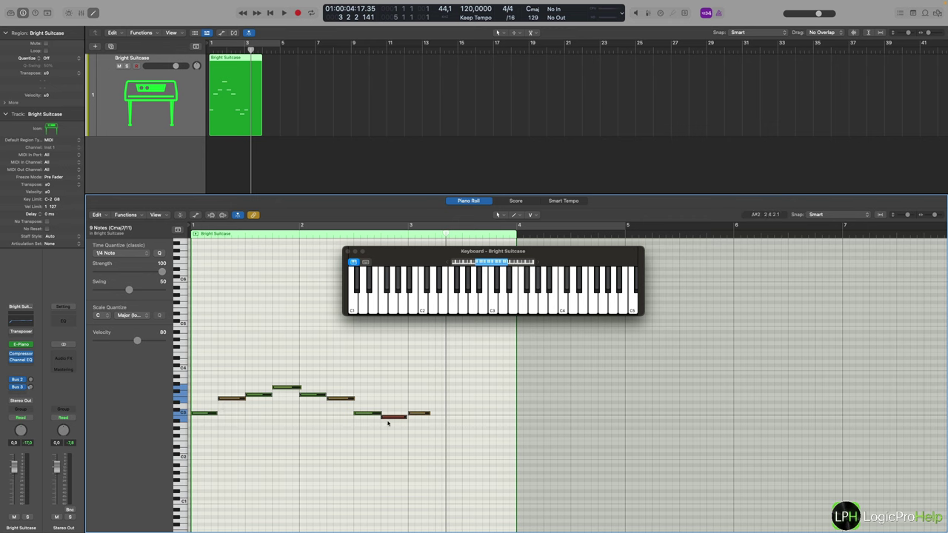
Set a cycle range from bar 1 to bar 3 and play back the scale-quantized melody
mouse_move(391, 418)
left_click_drag(249, 45, 204, 45)
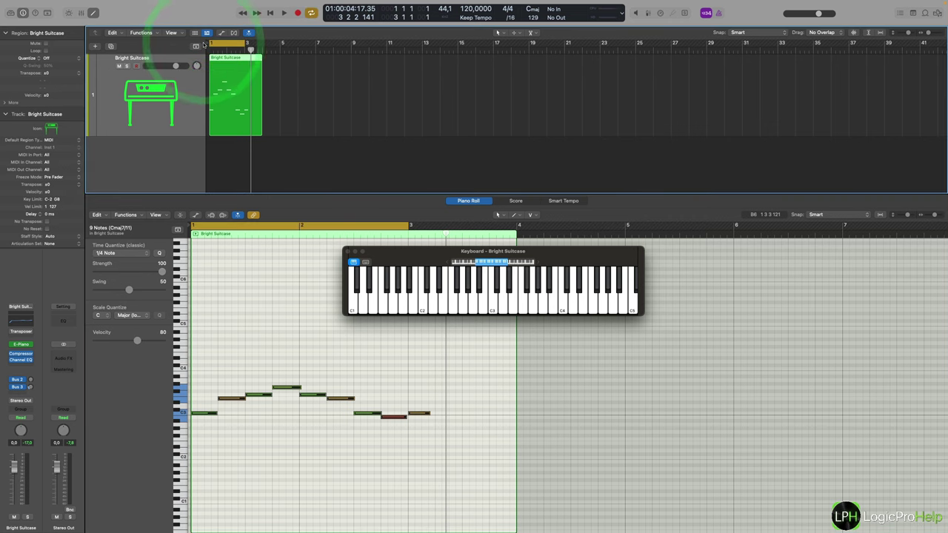
key("space")
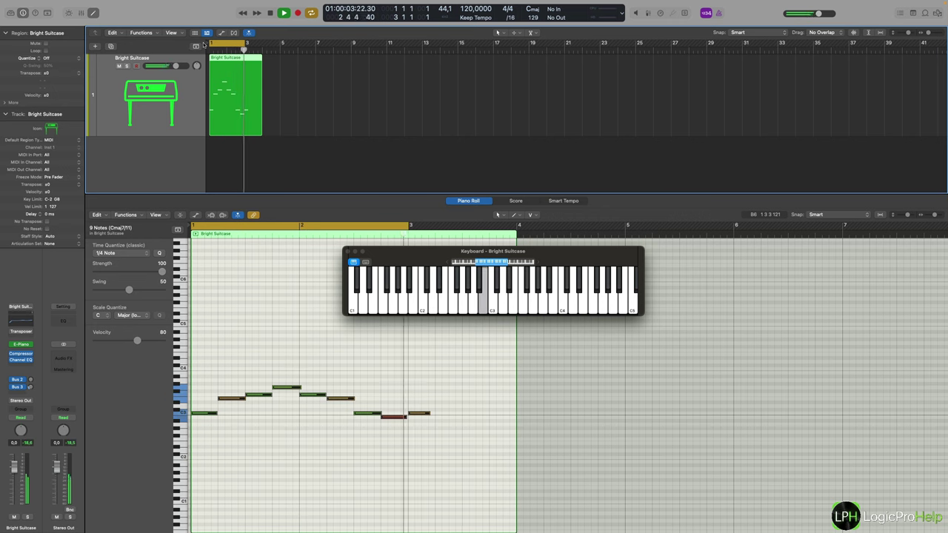
key("space")
Undo both scale-quantize changes and play the melody again to hear its original pitches
key("super+z")
key("super+z")
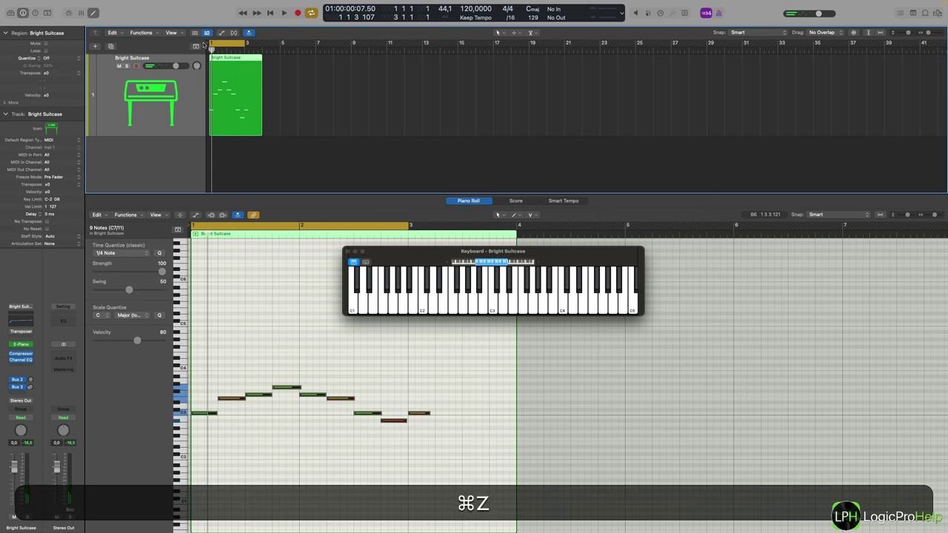
key("space")
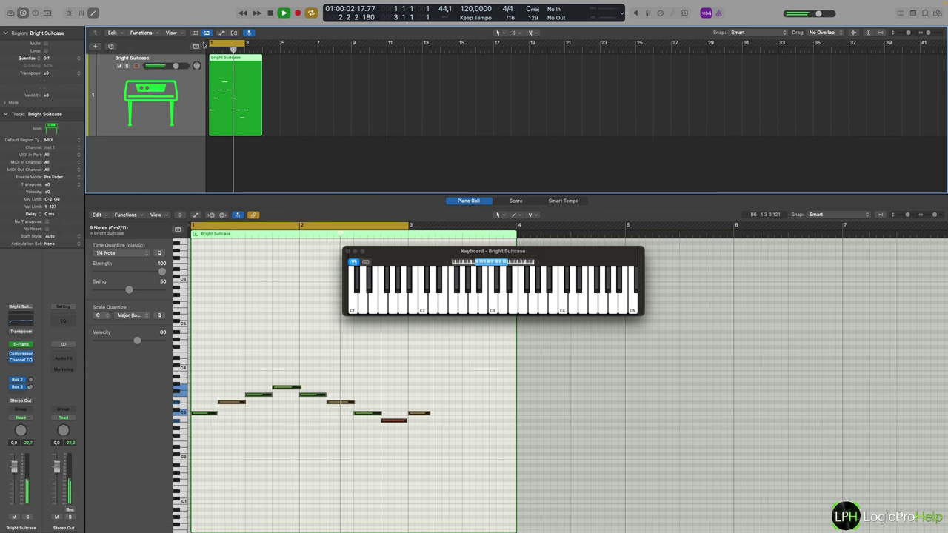
key("space")
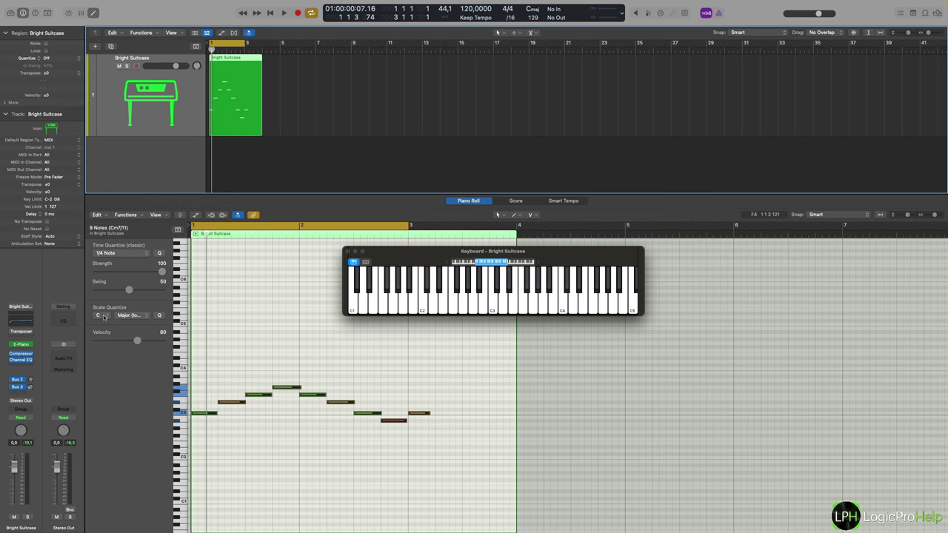
left_click(139, 315)
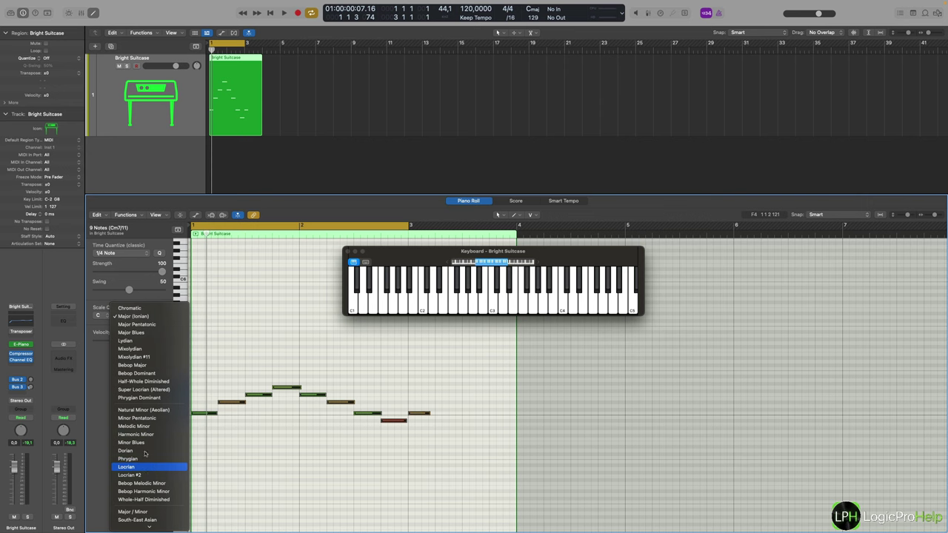
left_click(306, 463)
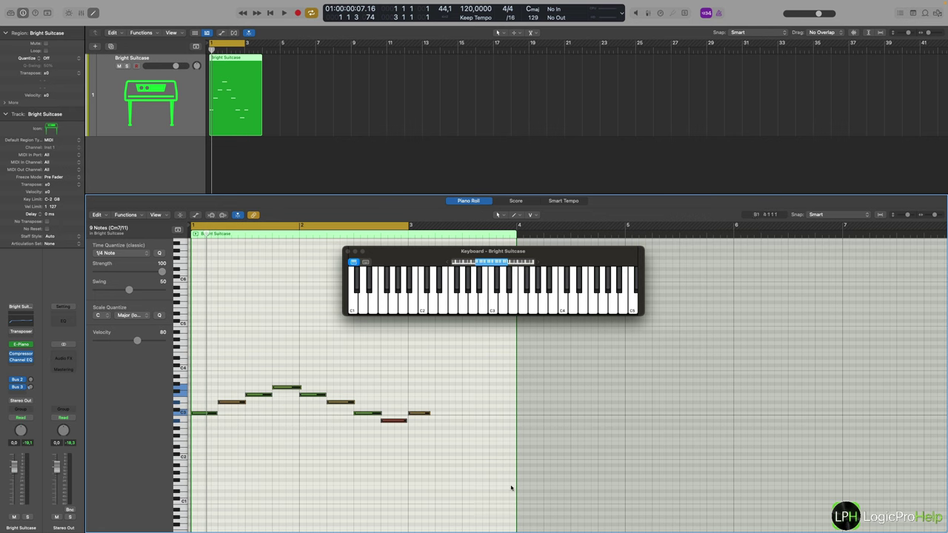
left_click(317, 445)
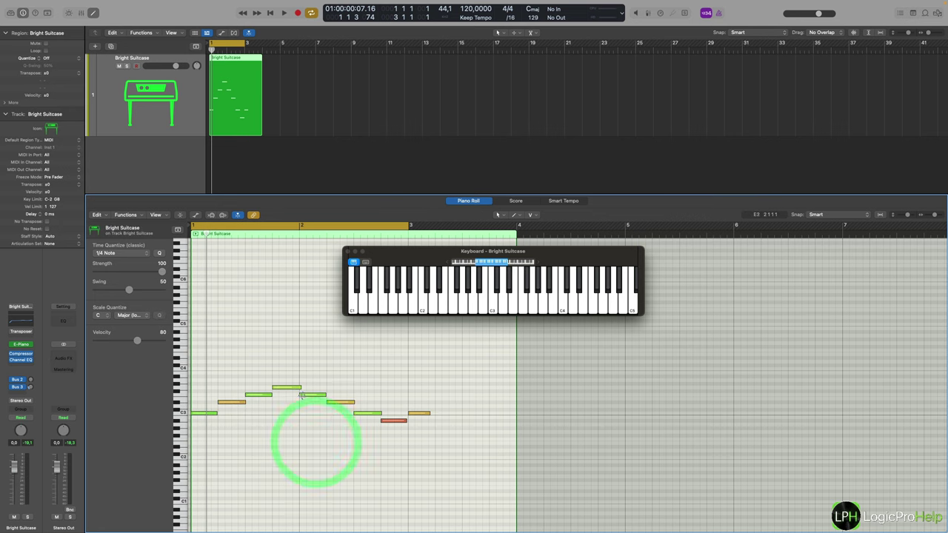
left_click_drag(301, 387, 300, 388)
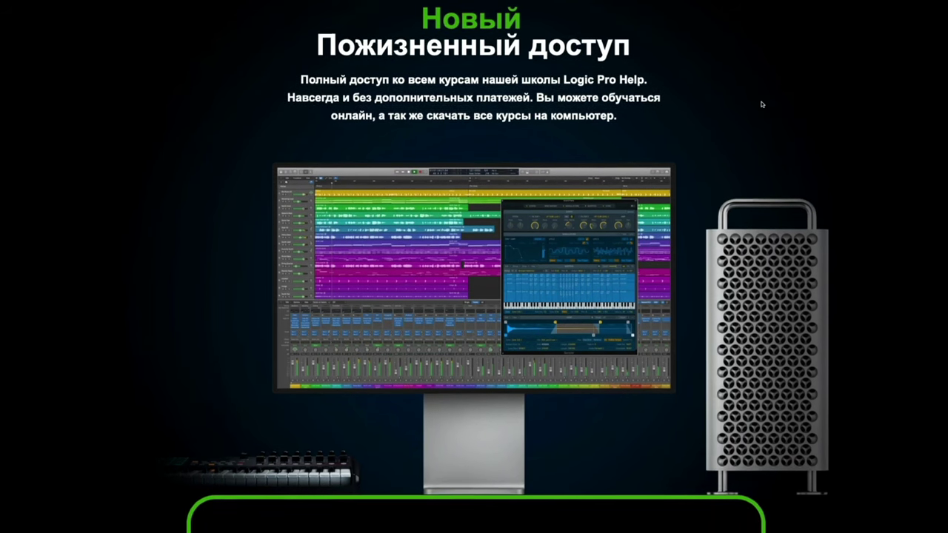
Examine the Logic Pro Help lifetime-access web page, from the price offer through the course list to the software and extra materials
scroll(763, 104, "down", 4)
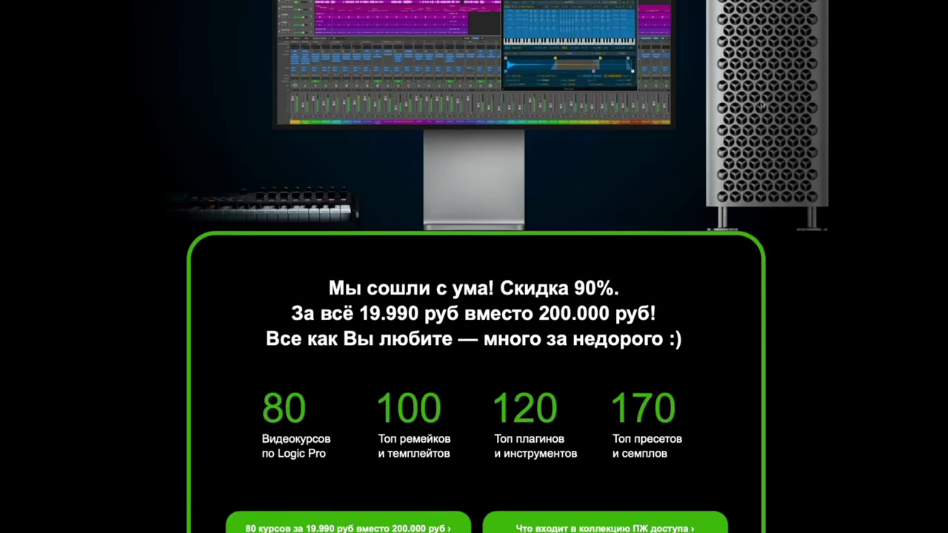
scroll(763, 105, "down", 2)
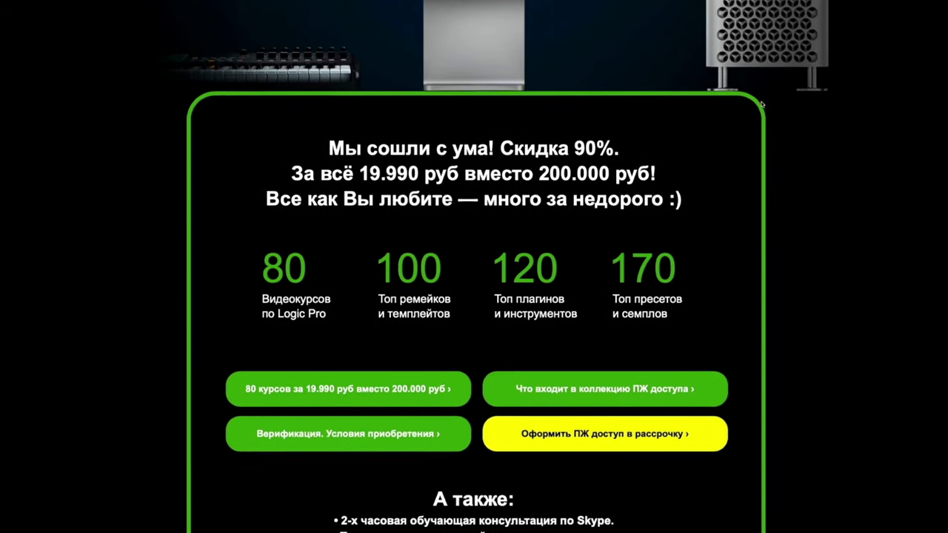
scroll(762, 104, "down", 2)
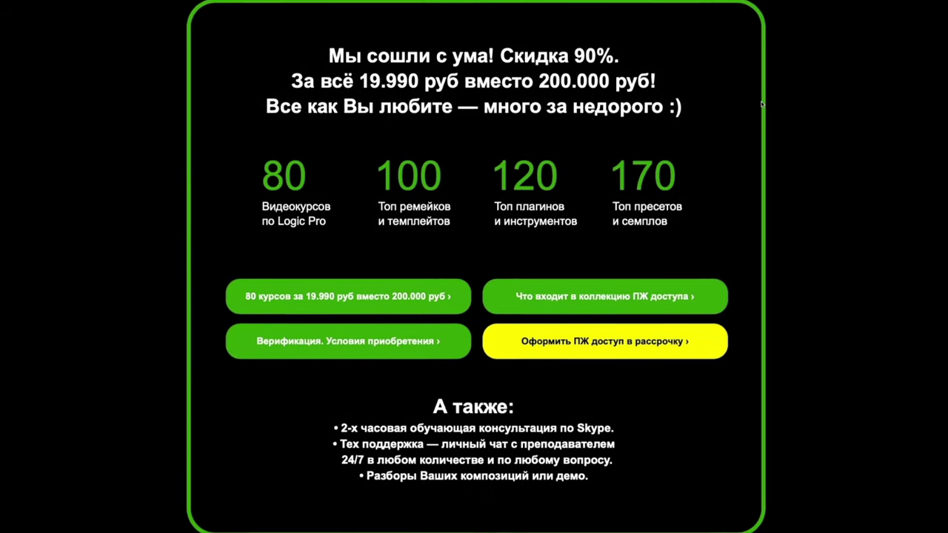
scroll(762, 104, "down", 3)
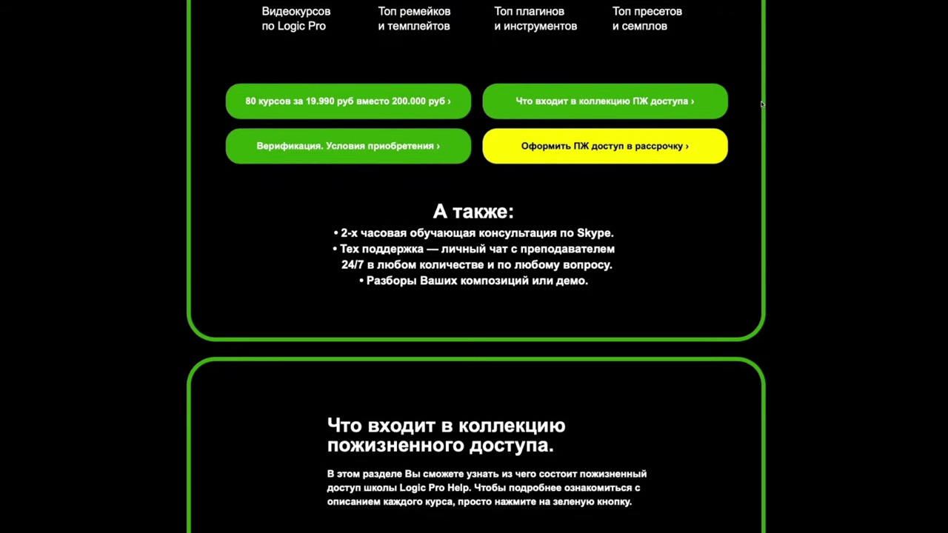
scroll(762, 104, "down", 3)
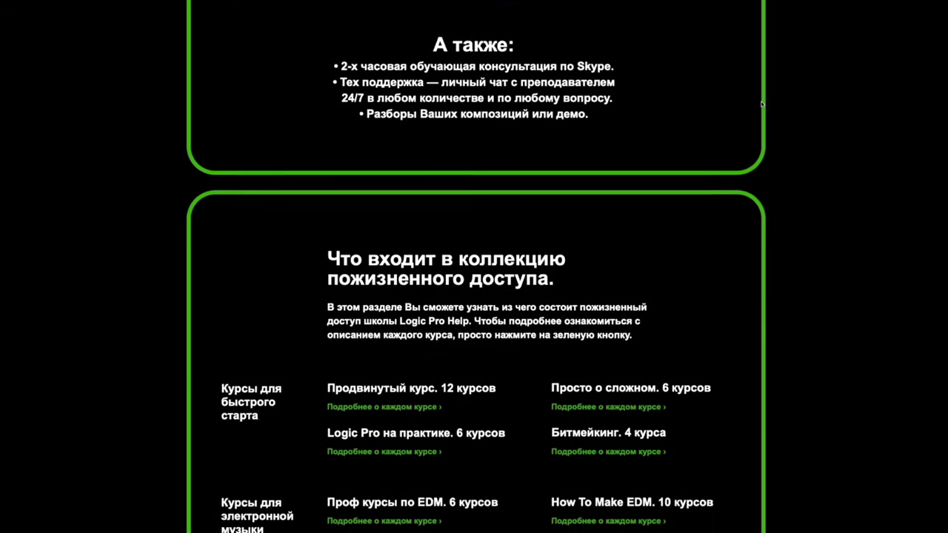
scroll(762, 105, "down", 2)
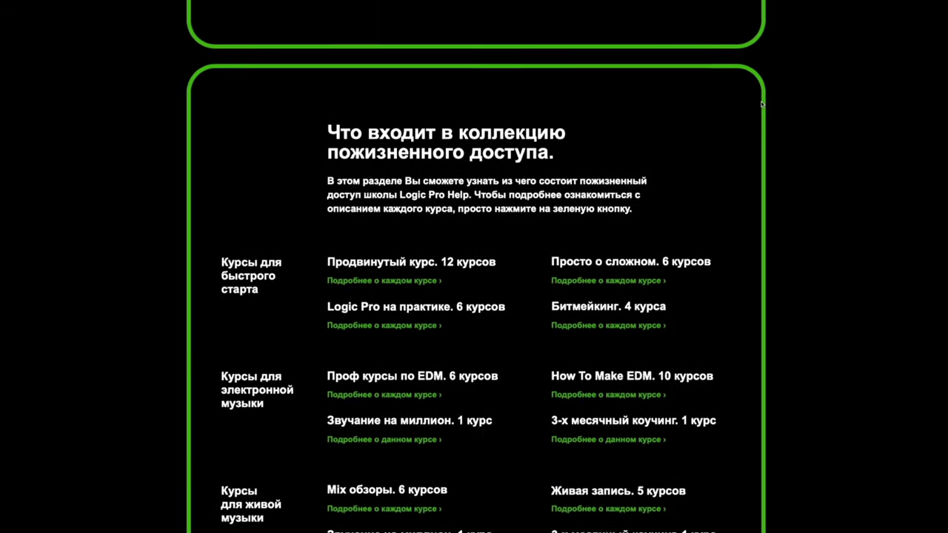
scroll(762, 105, "down", 3)
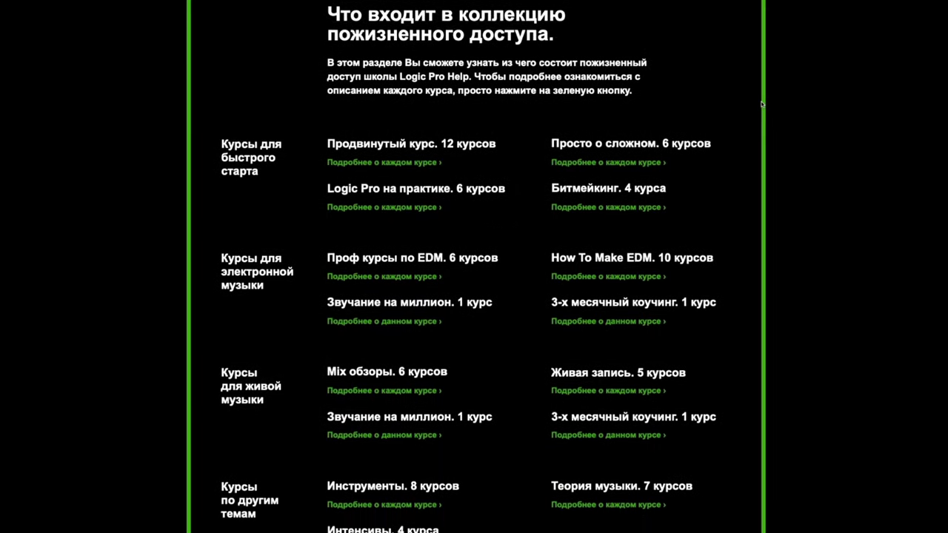
scroll(763, 105, "down", 2)
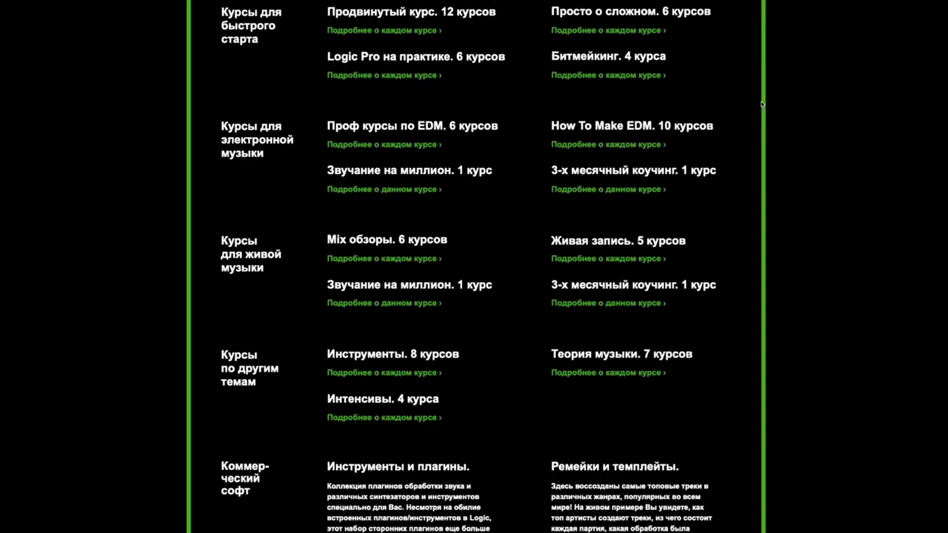
scroll(762, 104, "down", 3)
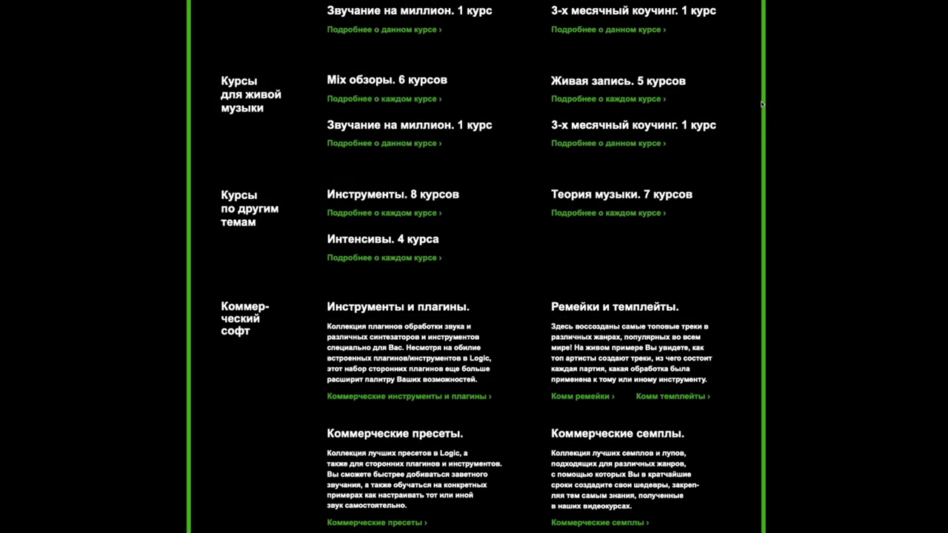
scroll(763, 105, "down", 2)
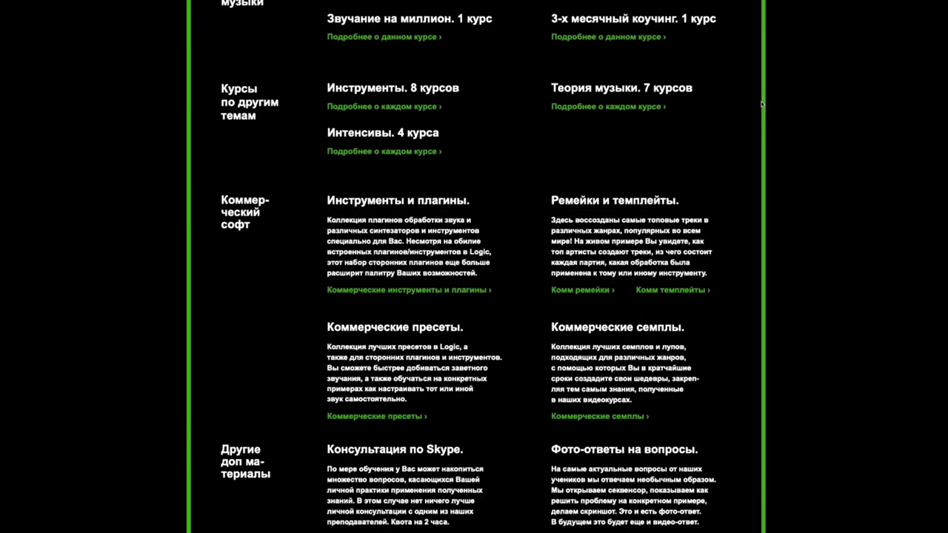
scroll(762, 104, "down", 3)
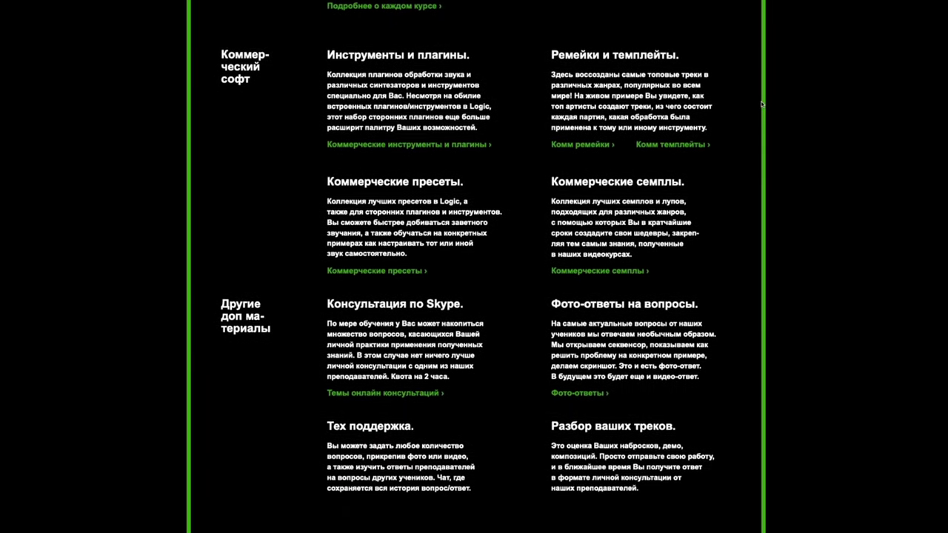
scroll(762, 105, "down", 1)
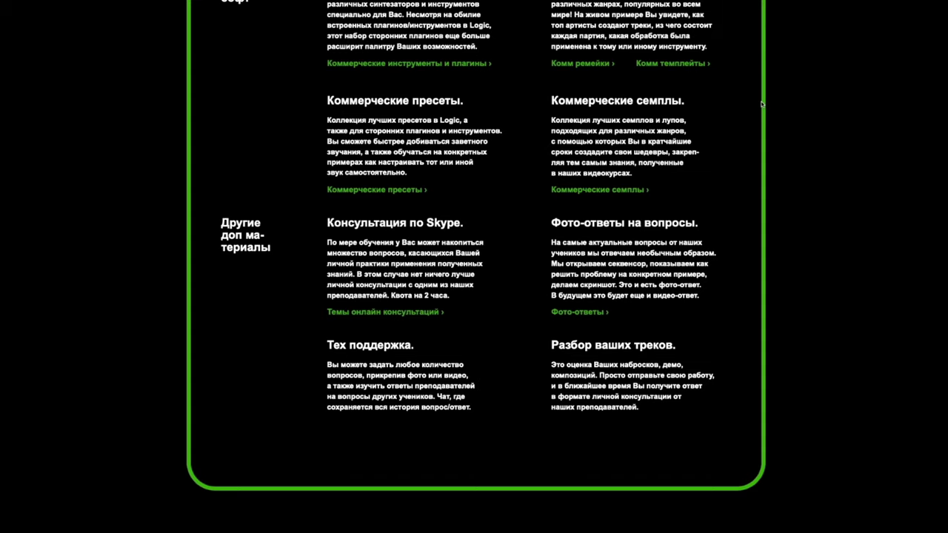
View the remaining extras on the lifetime-access page and return to the 19.990-rouble price offer
scroll(762, 105, "down", 8)
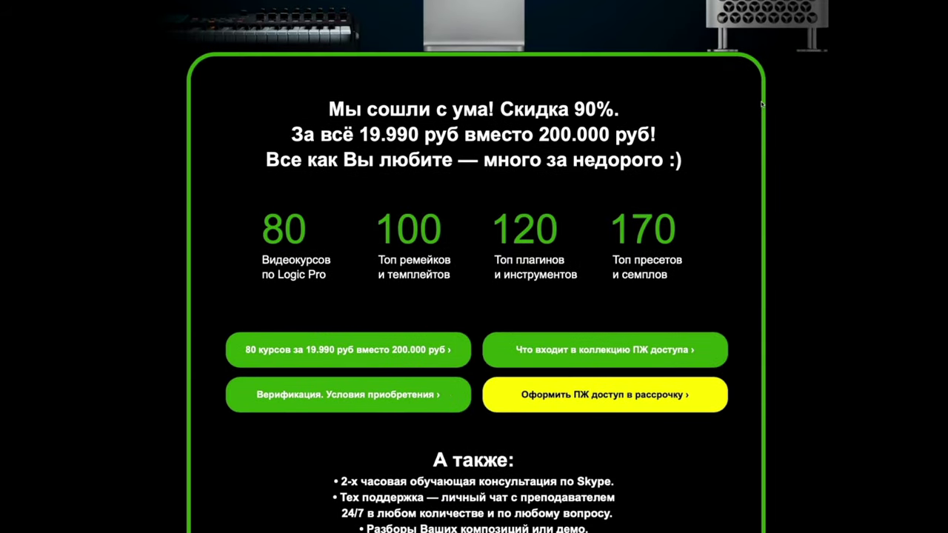
scroll(762, 104, "up", 6)
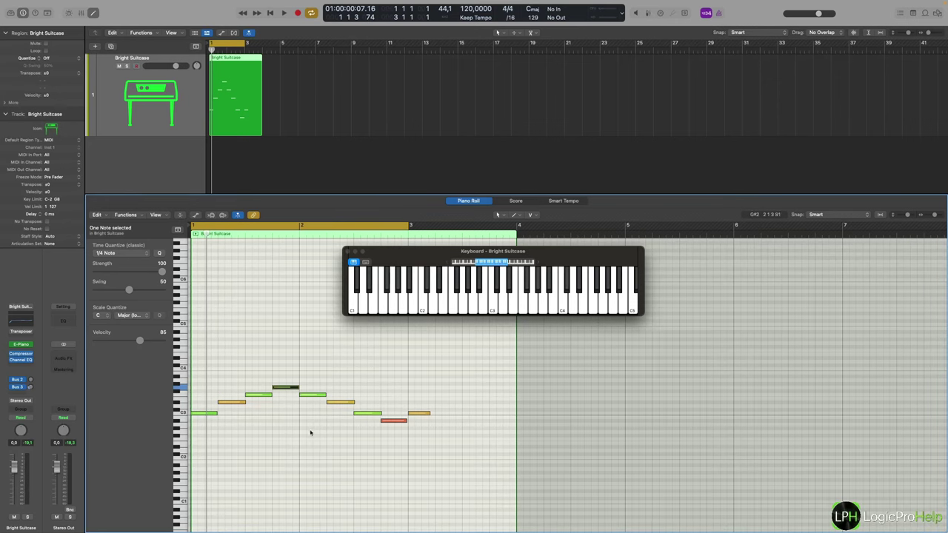
Deselect the notes, switch on the Bright Suitcase track's Transposer MIDI effect, and open its window beside the onscreen keyboard
left_click(301, 432)
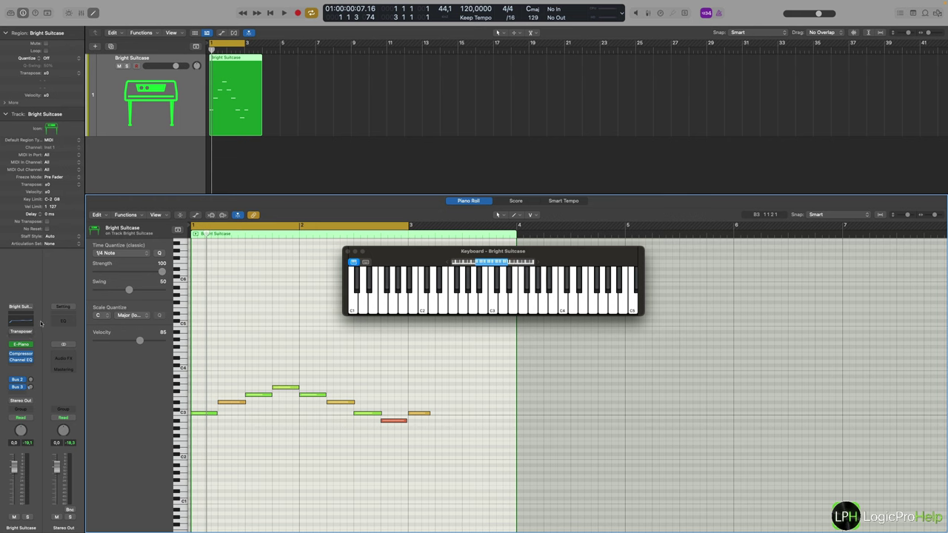
left_click(108, 88)
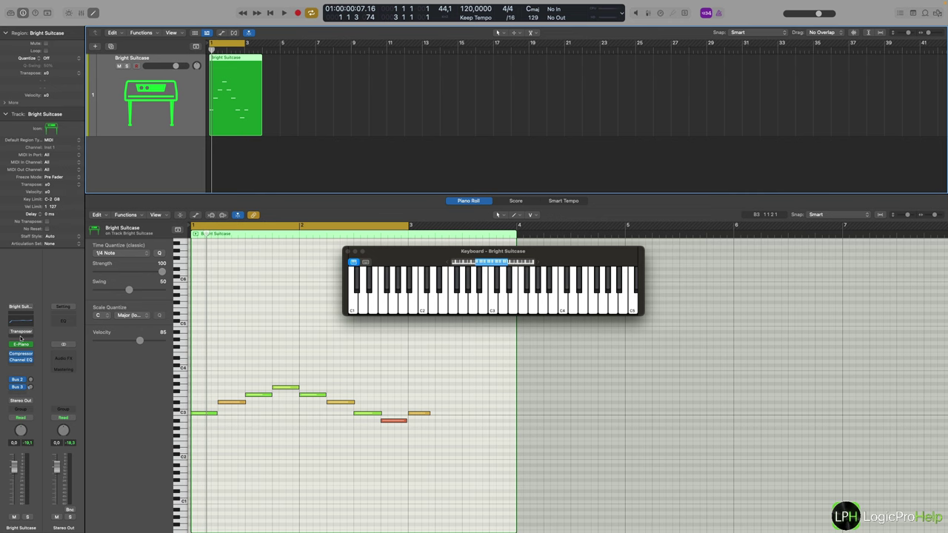
left_click(17, 338)
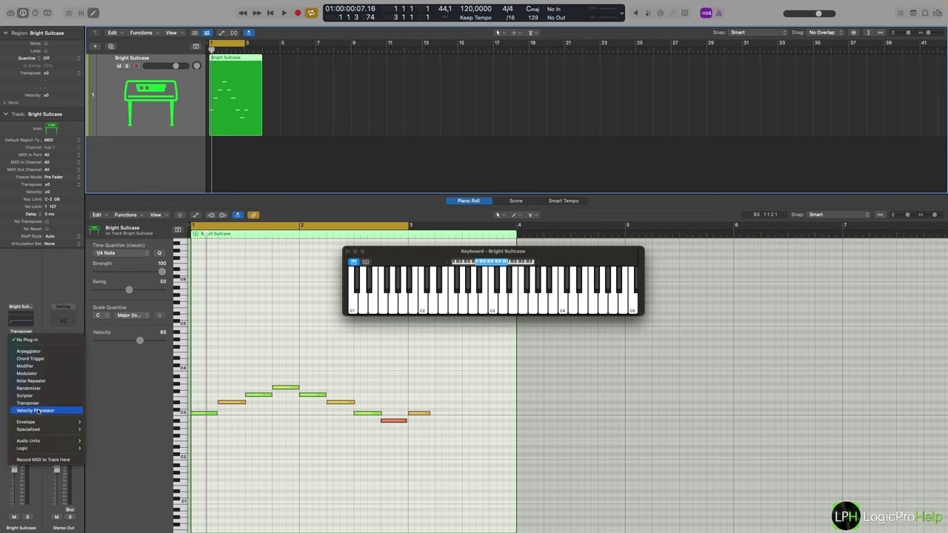
left_click(10, 335)
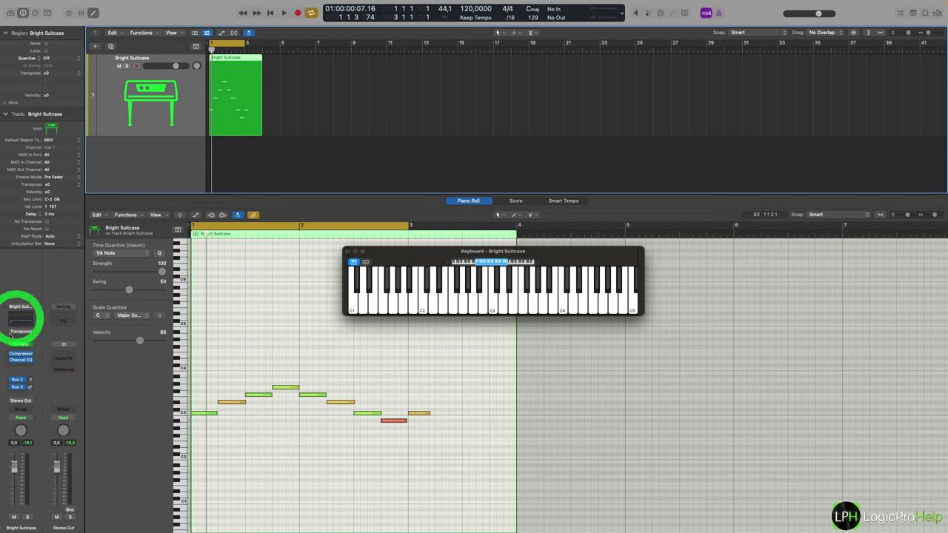
left_click(20, 331)
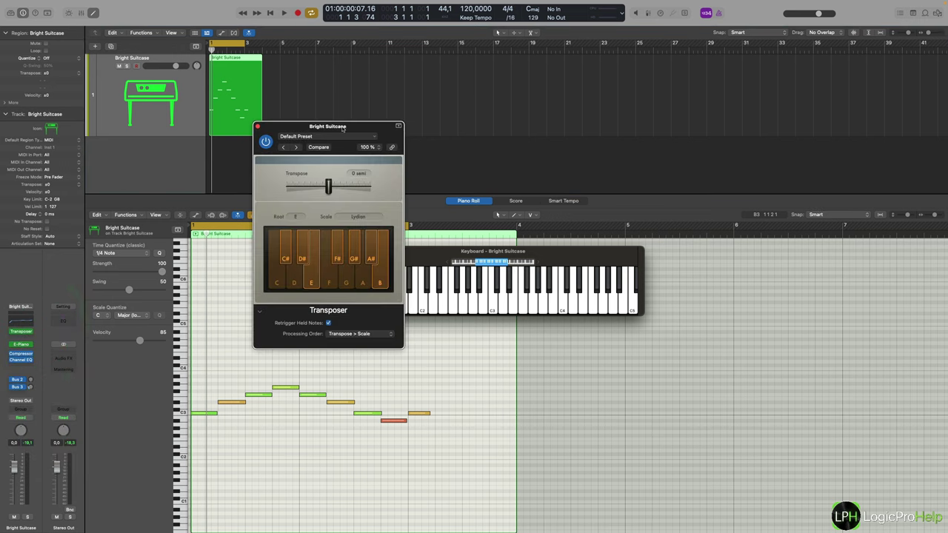
left_click_drag(344, 132, 242, 150)
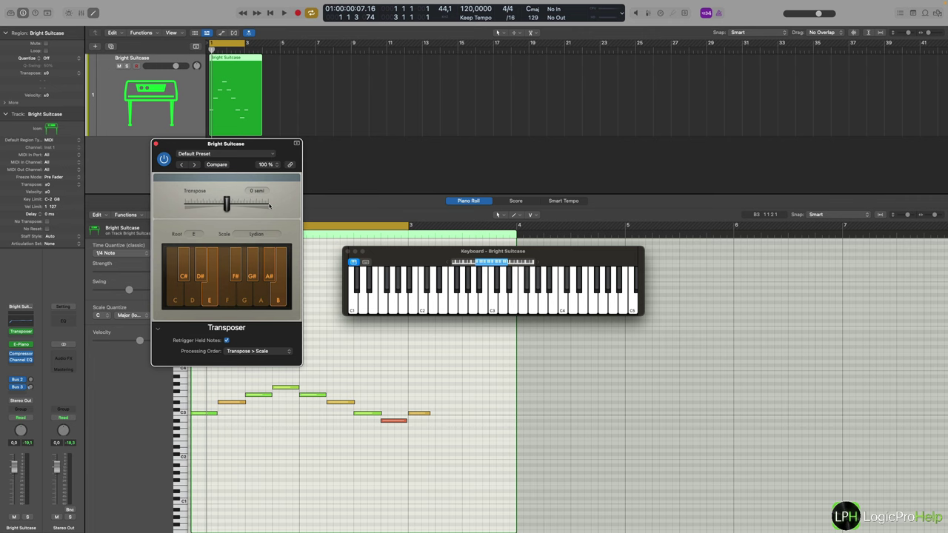
mouse_move(19, 346)
left_click_drag(247, 146, 303, 143)
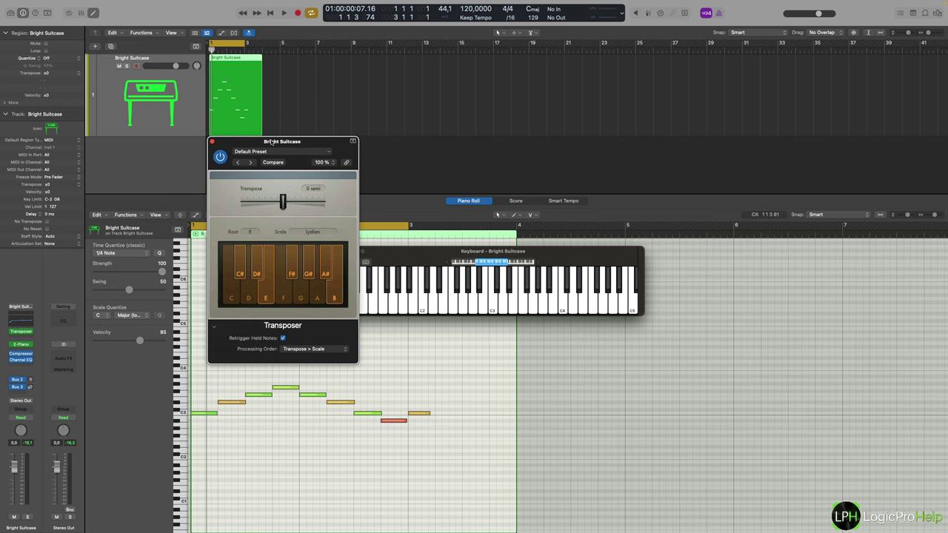
left_click_drag(272, 141, 142, 117)
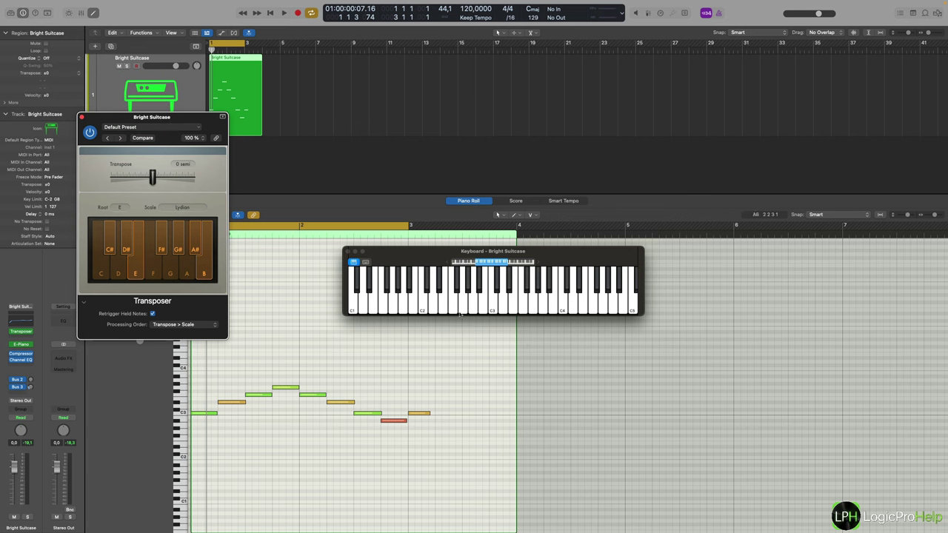
Look through the Transposer's root-note and scale choices, leaving the root at E and the scale at Lydian
left_click(118, 208)
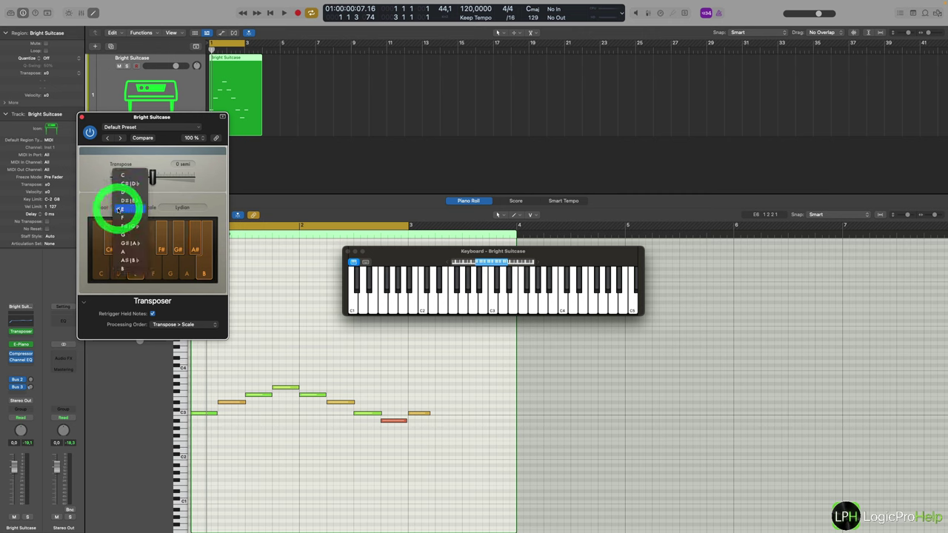
left_click(88, 209)
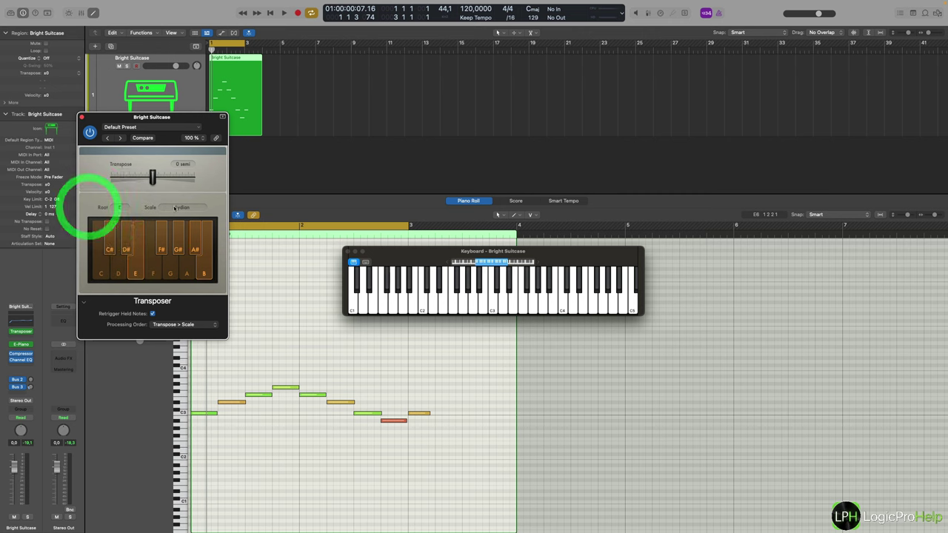
left_click(175, 207)
left_click(145, 198)
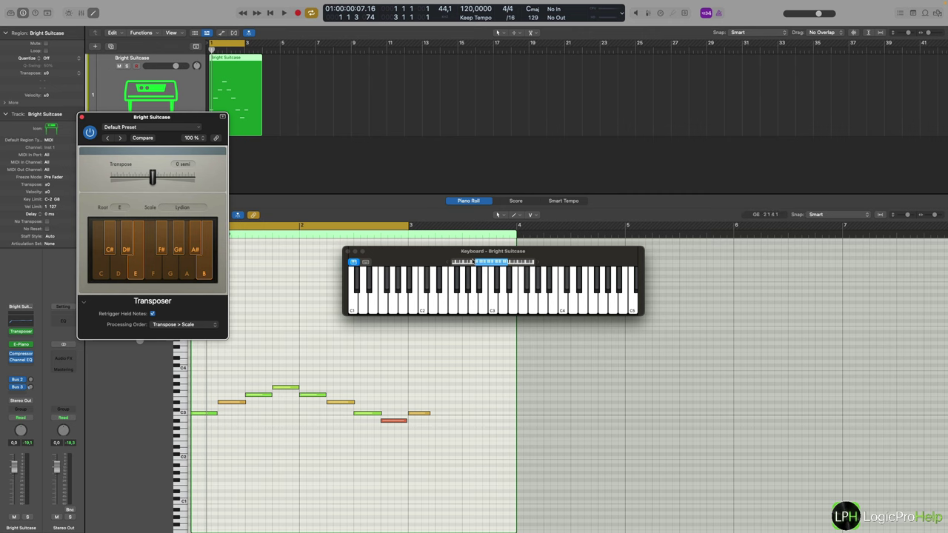
left_click_drag(435, 253, 428, 253)
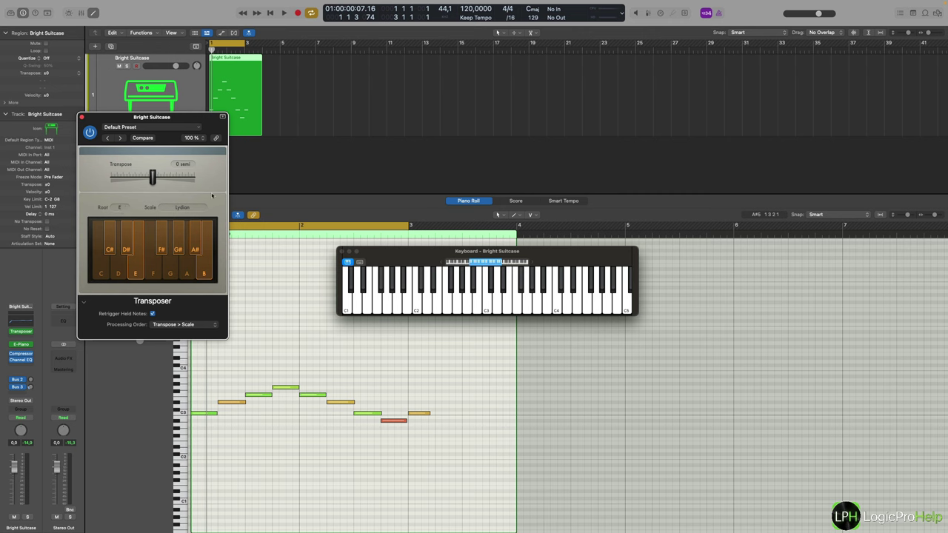
left_click_drag(192, 123, 157, 56)
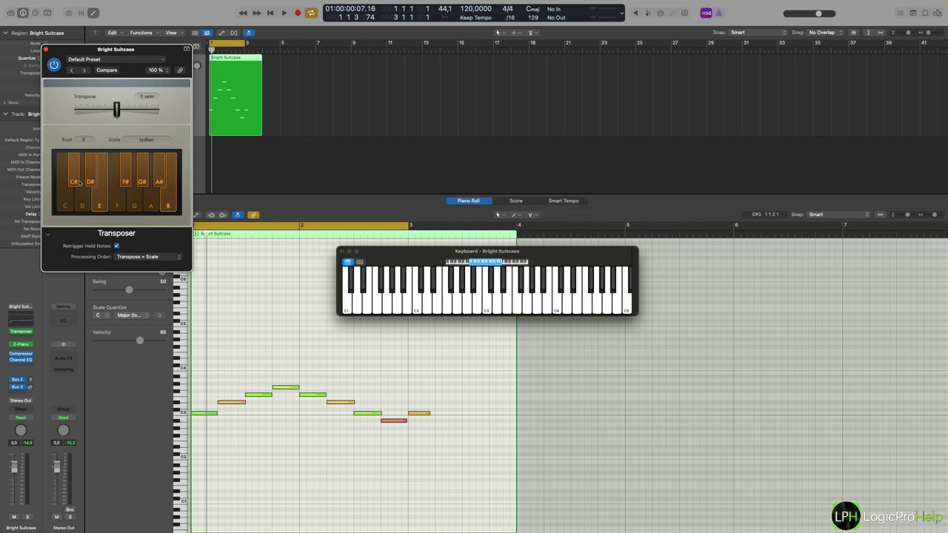
left_click(86, 140)
left_click(140, 140)
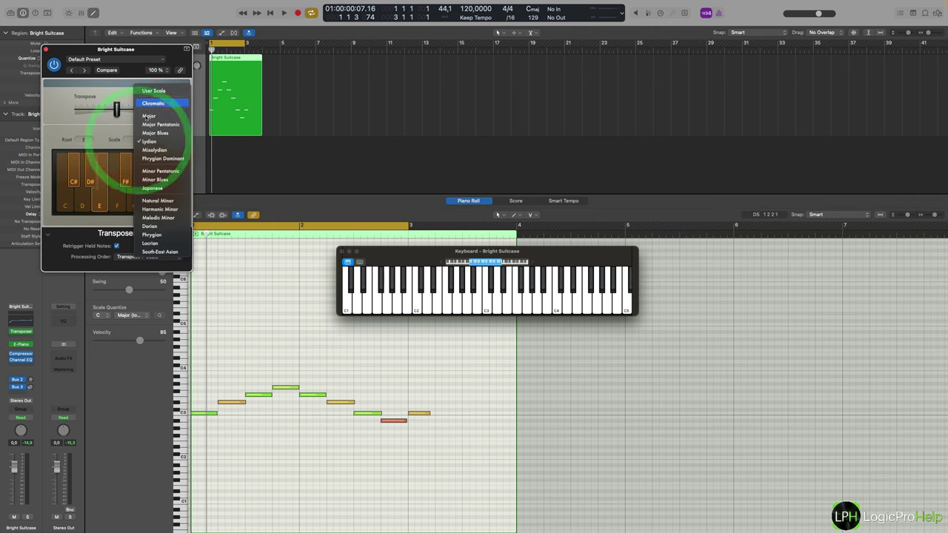
left_click(53, 145)
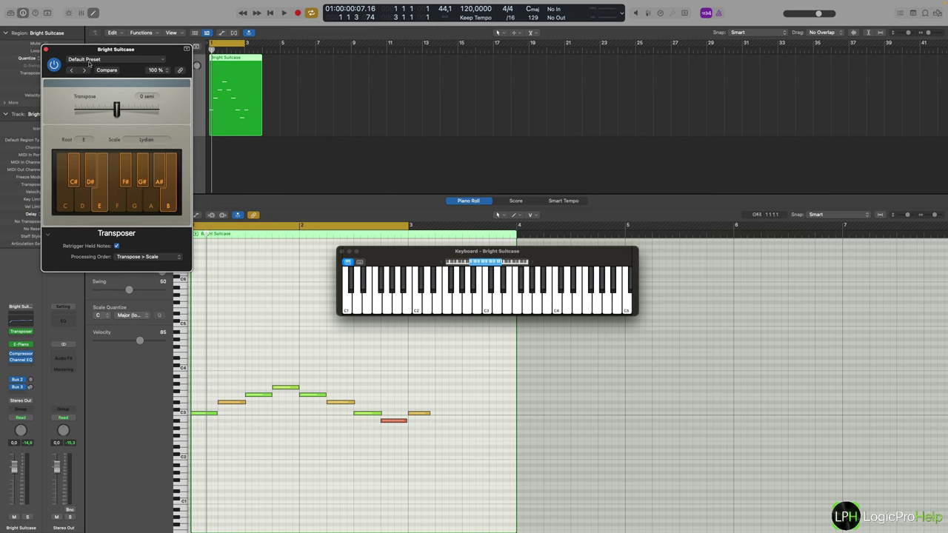
Add the note F to the Transposer's allowed notes as a custom scale, and remove it again to return to Lydian
left_click_drag(125, 49, 116, 40)
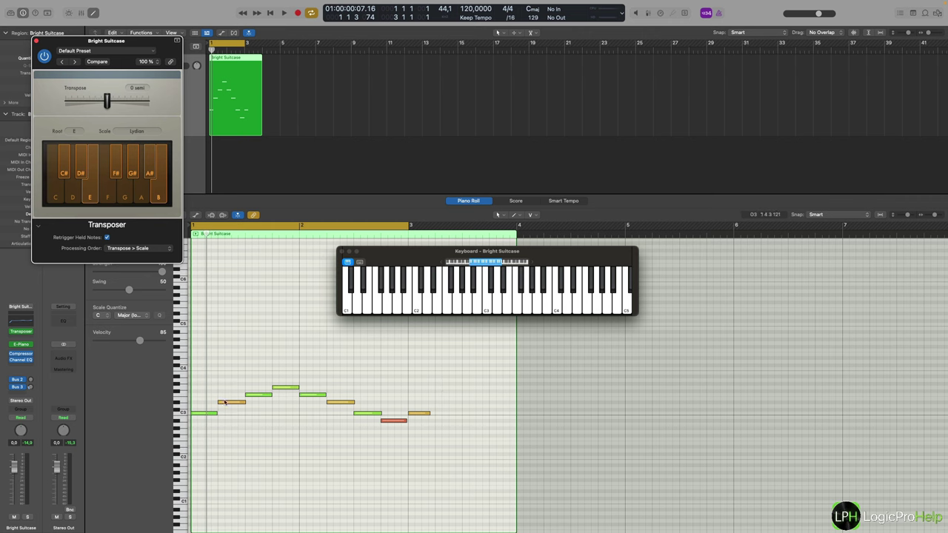
left_click_drag(139, 48, 151, 67)
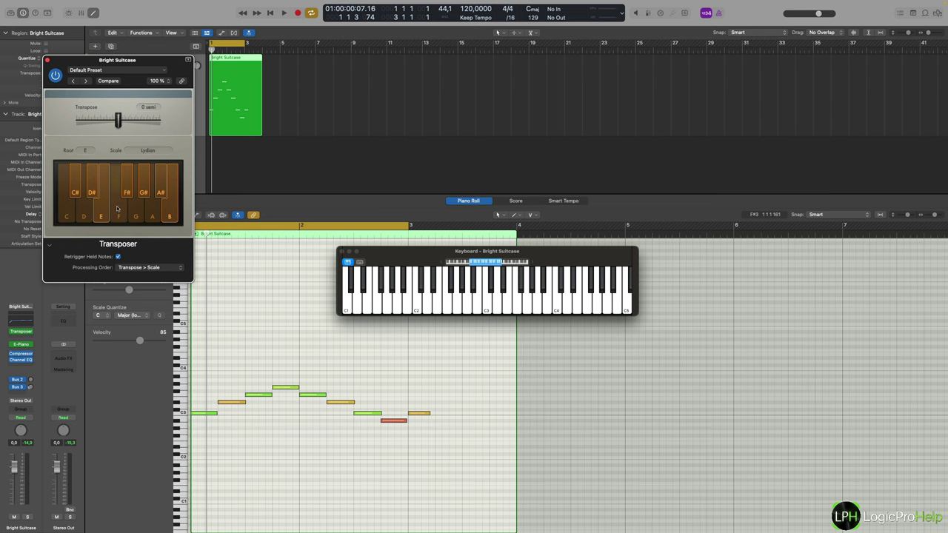
left_click(116, 209)
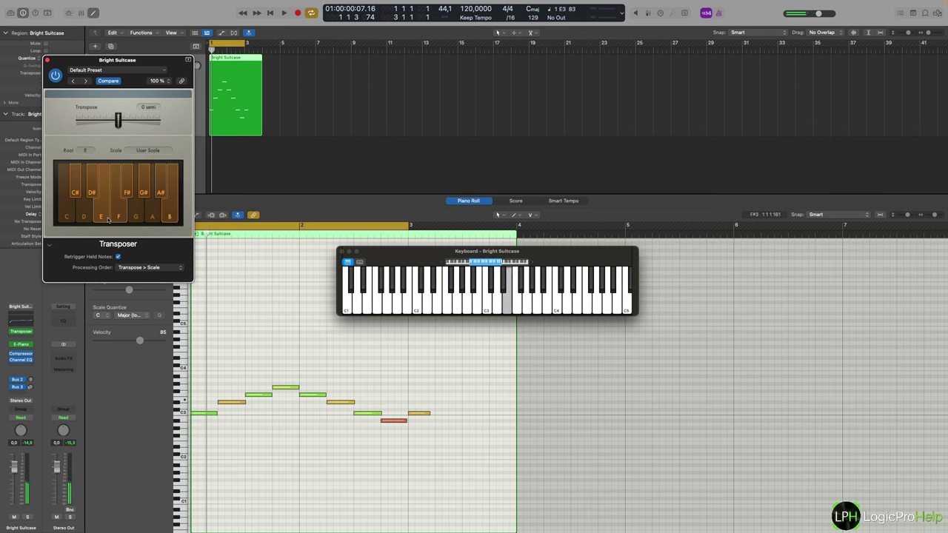
left_click(108, 218)
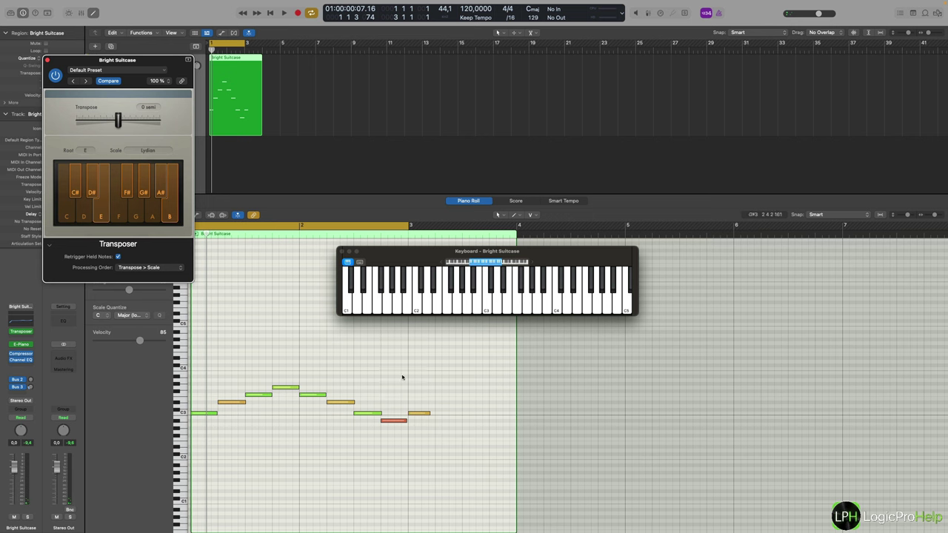
Turn off cycle mode and record a new melody from bar 5 on the Bright Suitcase track through the Transposer
left_click(337, 225)
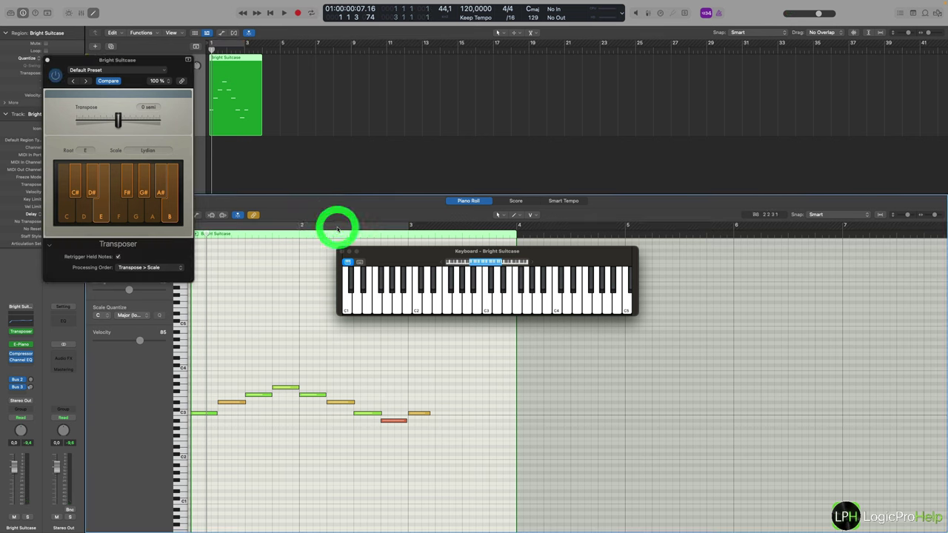
left_click(280, 49)
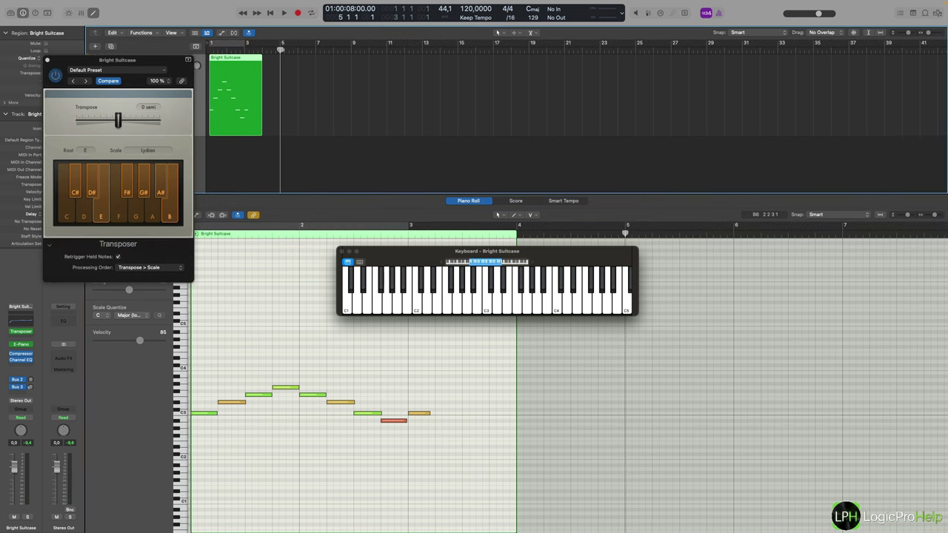
key("r")
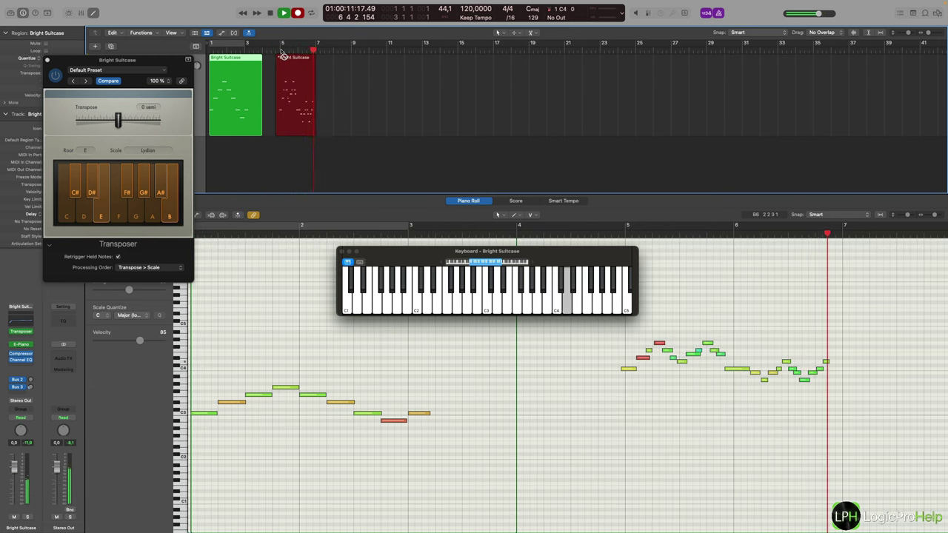
key("k")
key("space")
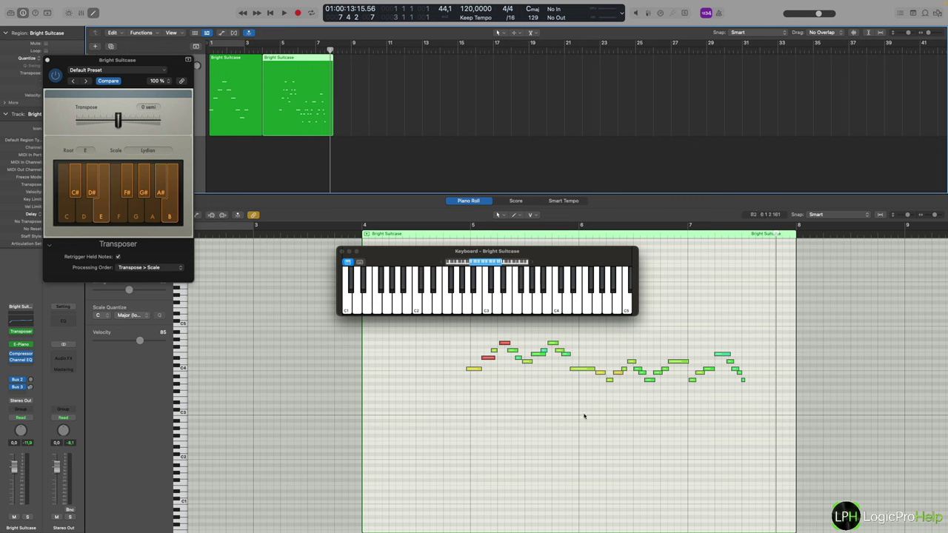
Shift the newly recorded region slightly earlier in time and play it from bar 5 with the Transposer active
left_click_drag(465, 237, 457, 233)
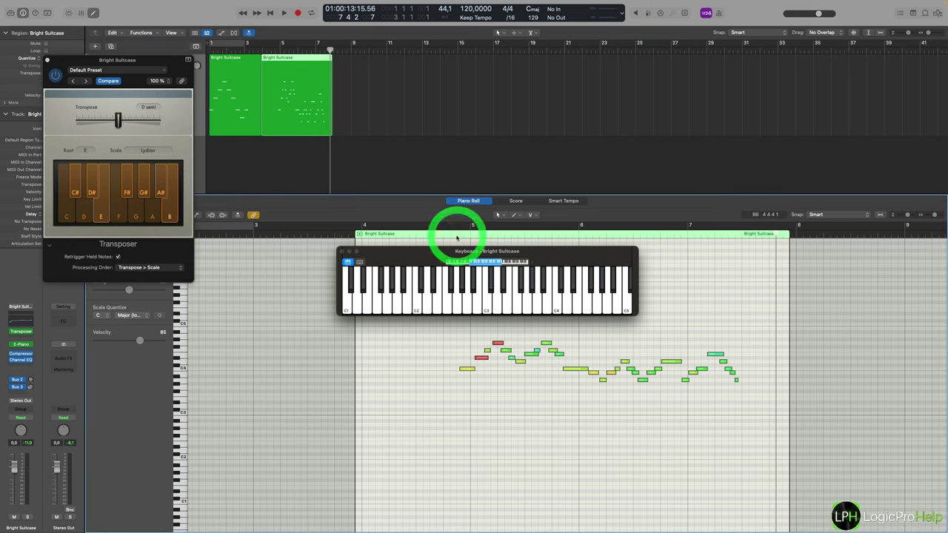
left_click(279, 46)
key("space")
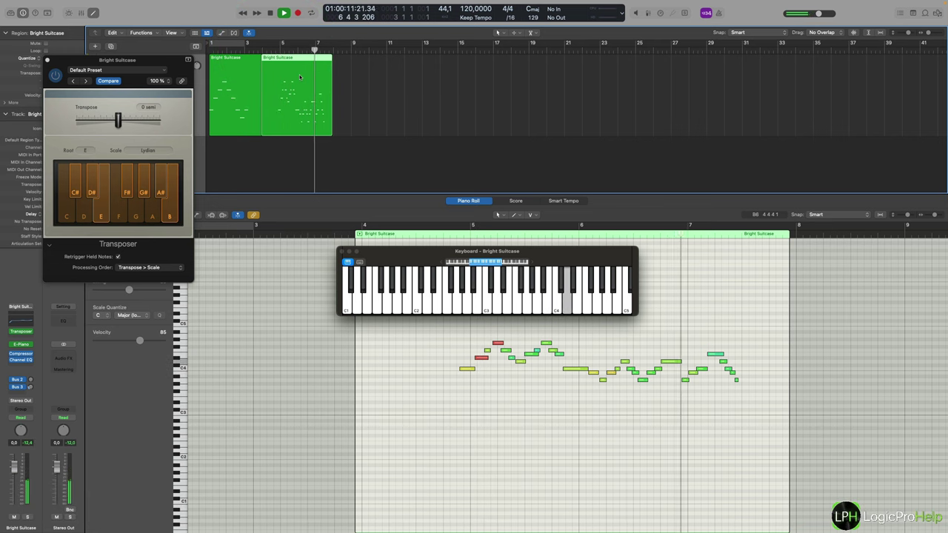
key("space")
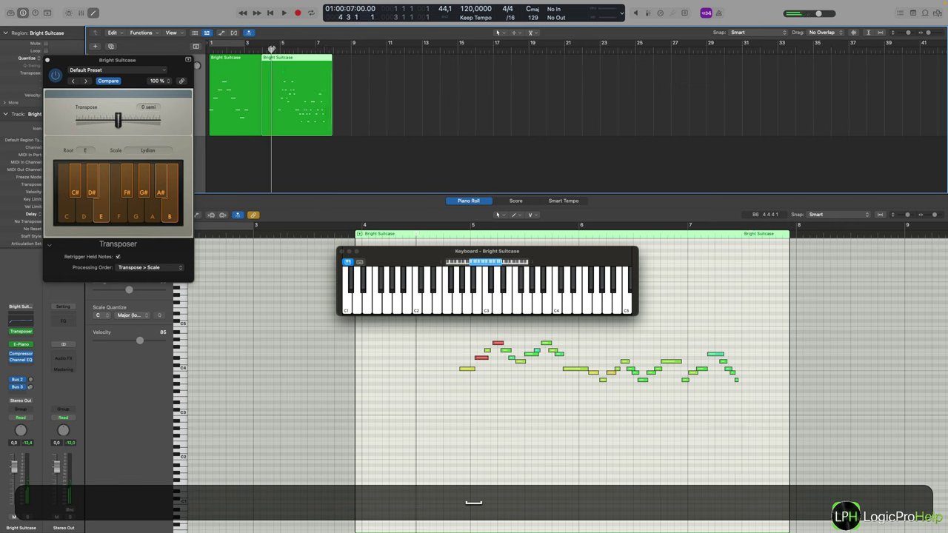
Play the new region from bar 4 with the Transposer bypassed to hear the recorded pitches, and switch the effect back on
left_click(271, 46)
key("space")
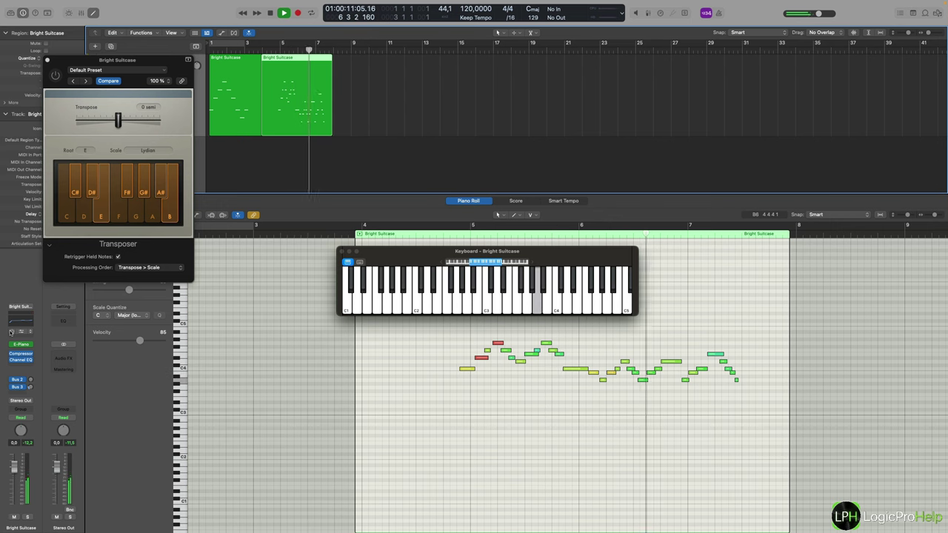
key("space")
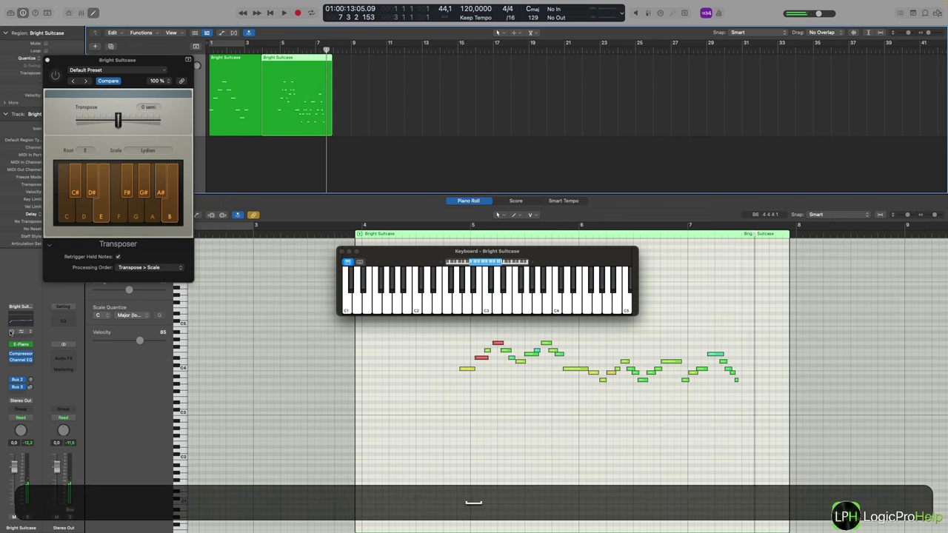
left_click(10, 332)
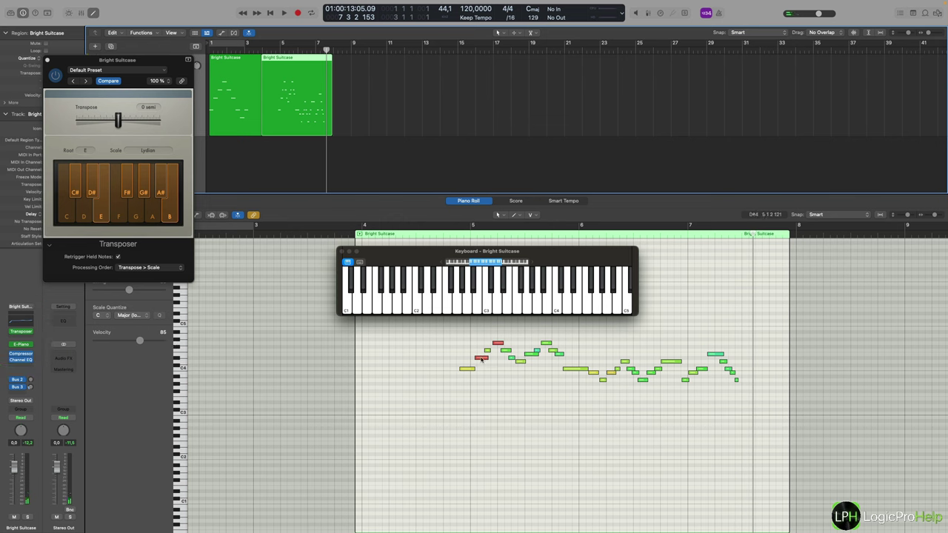
Move the onscreen Keyboard window above the Piano Roll to uncover the notes, and place the playhead at bar 9
mouse_move(482, 361)
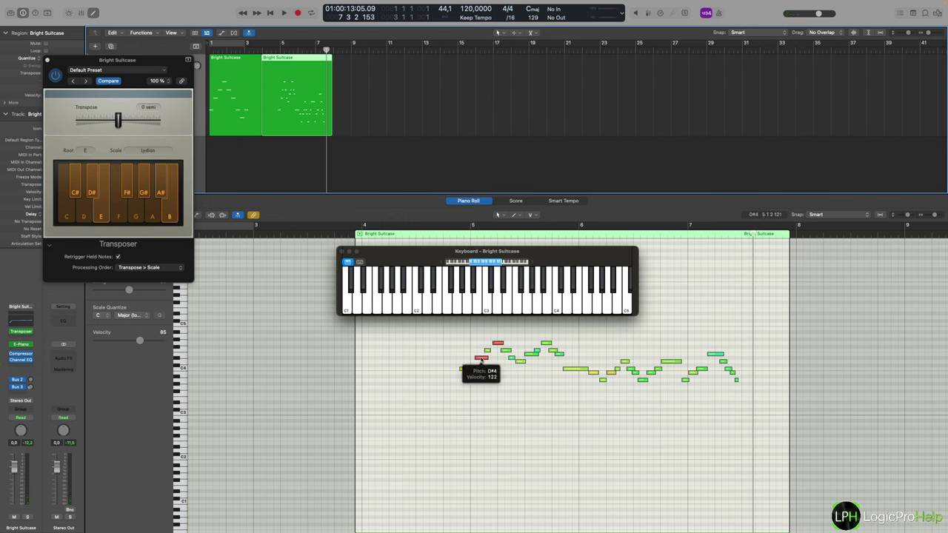
left_click_drag(437, 252, 477, 113)
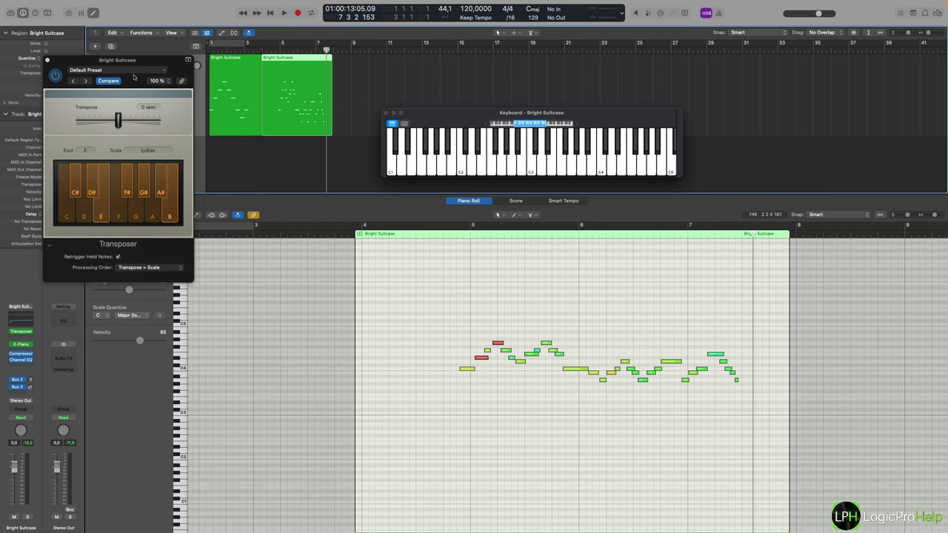
mouse_move(146, 63)
left_mouse_down()
mouse_move(196, 61)
mouse_move(143, 59)
left_mouse_up()
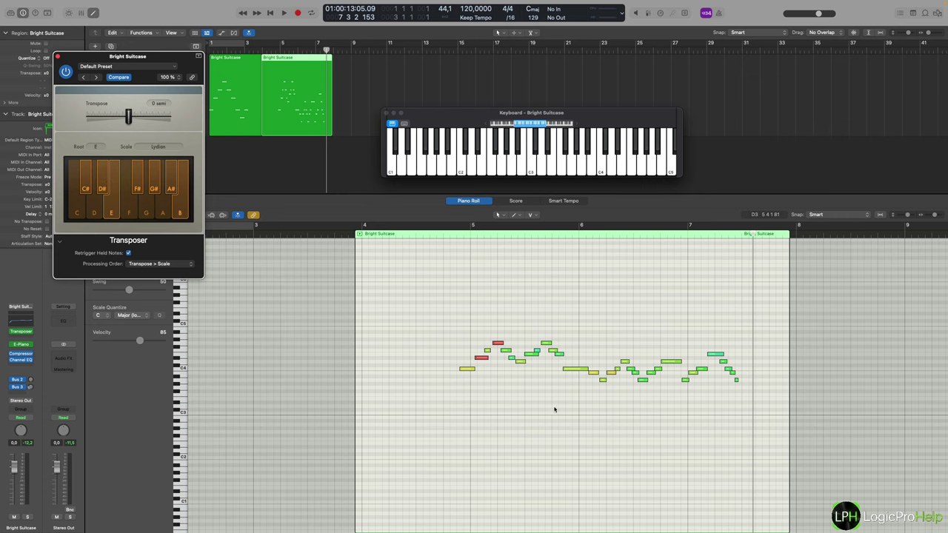
left_click(348, 51)
left_click(348, 51)
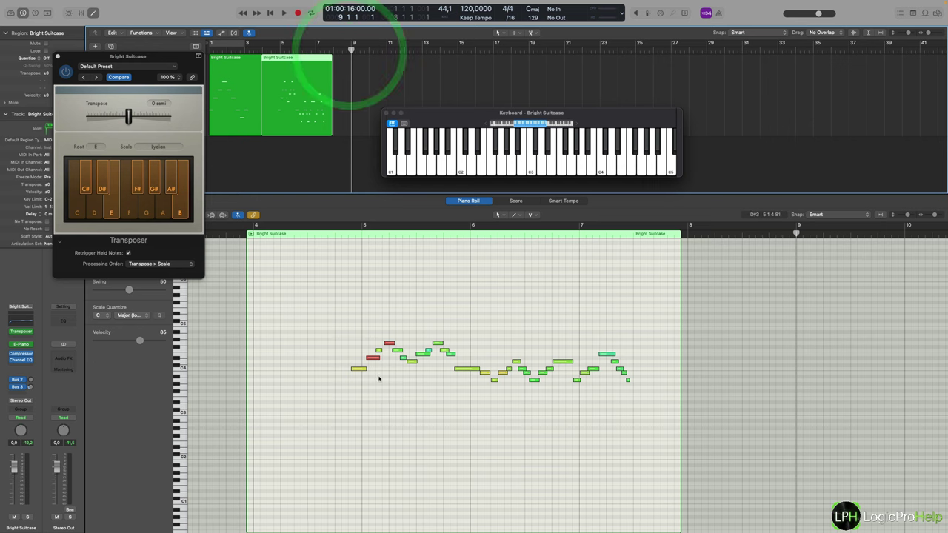
Set the Bright Suitcase channel strip to record MIDI to the track directly after the Transposer effect
left_click_drag(122, 57, 137, 56)
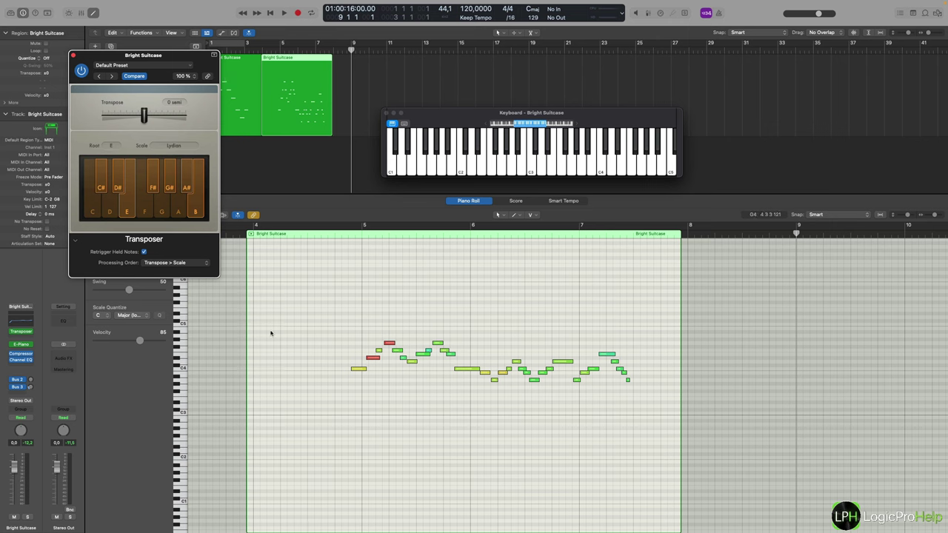
mouse_move(31, 334)
left_click(31, 333)
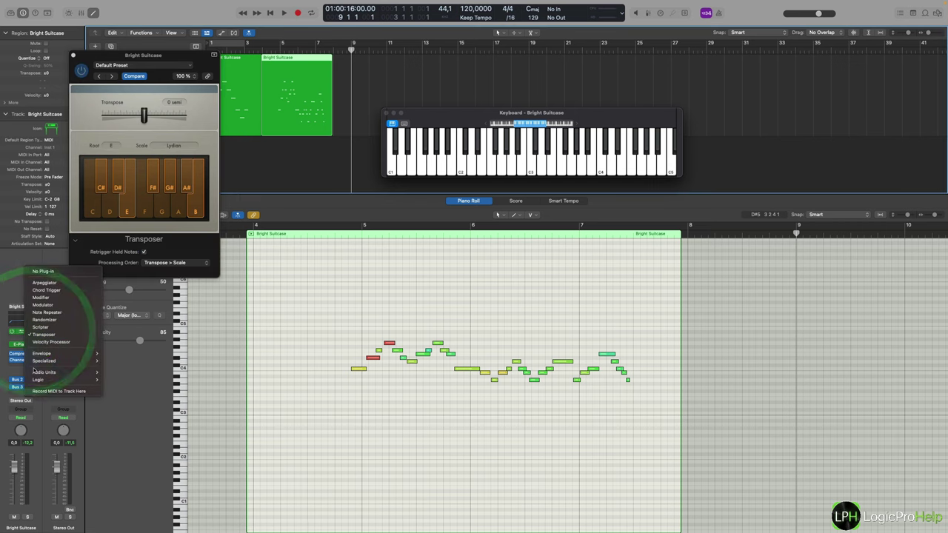
left_click(71, 392)
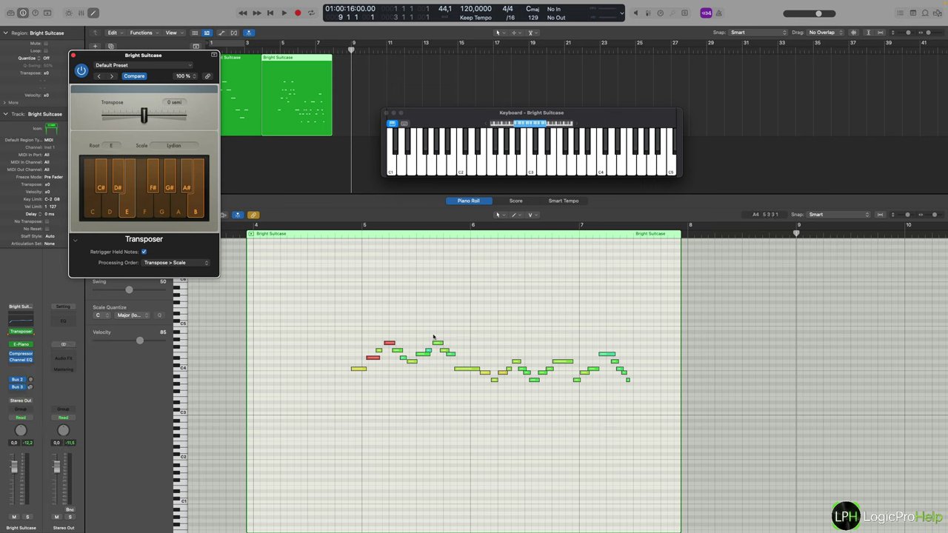
Record a new melody from bar 9 to bar 12 on the Bright Suitcase track and show its notes in the Piano Roll
left_click(351, 46)
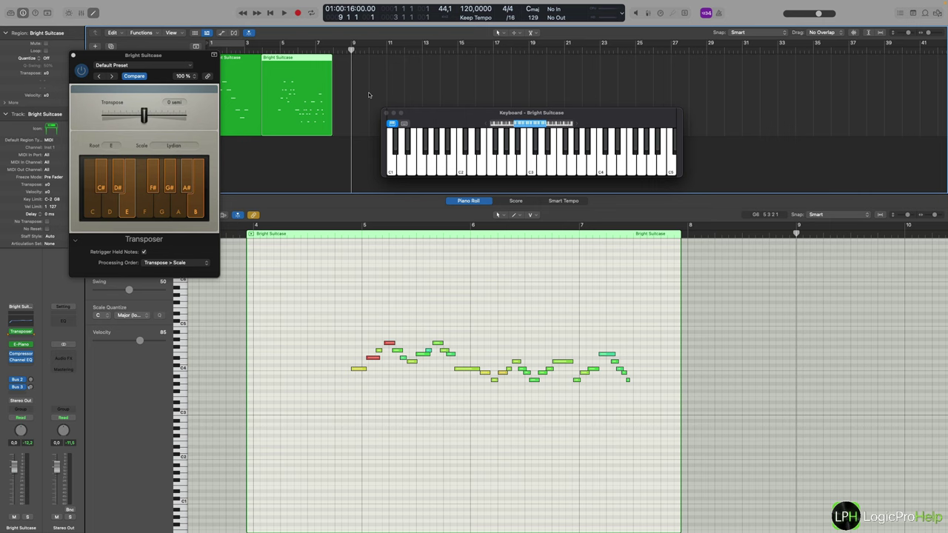
key("r")
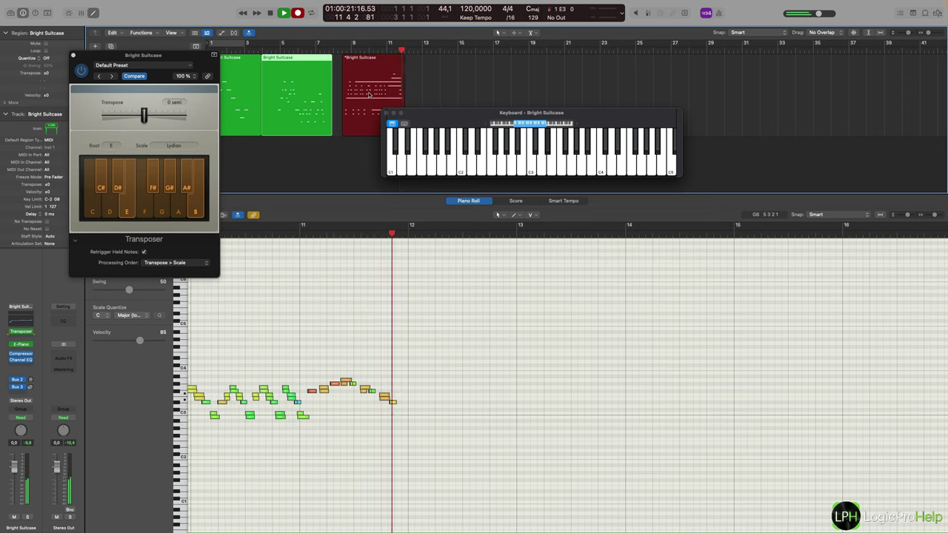
key("space")
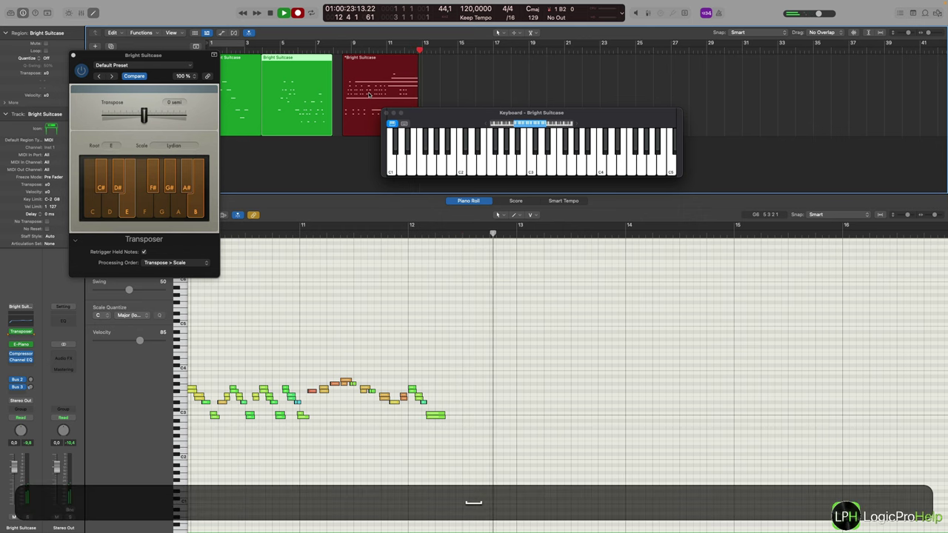
scroll(195, 430, "left", 5)
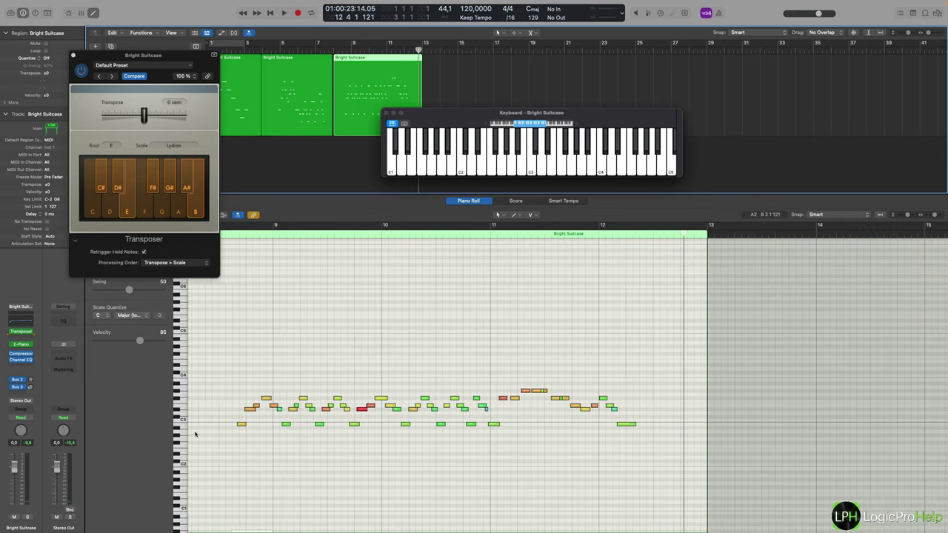
scroll(196, 435, "right", 1)
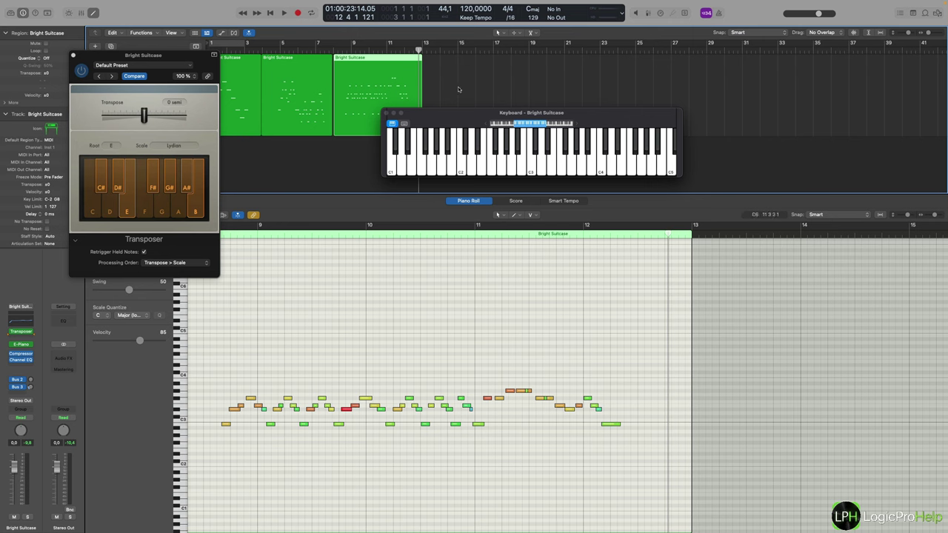
Play the newly recorded region from just before bar 9 with the Transposer active
left_click(345, 48)
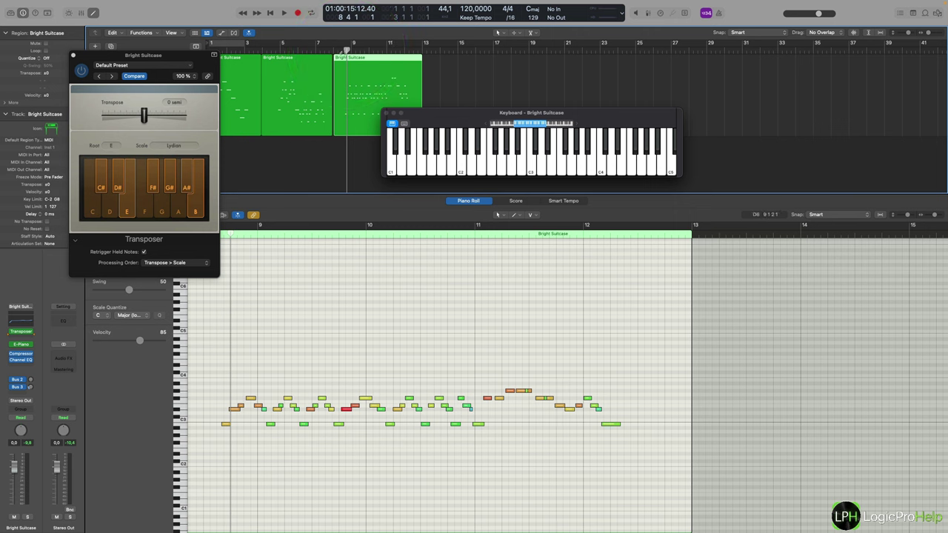
key("space")
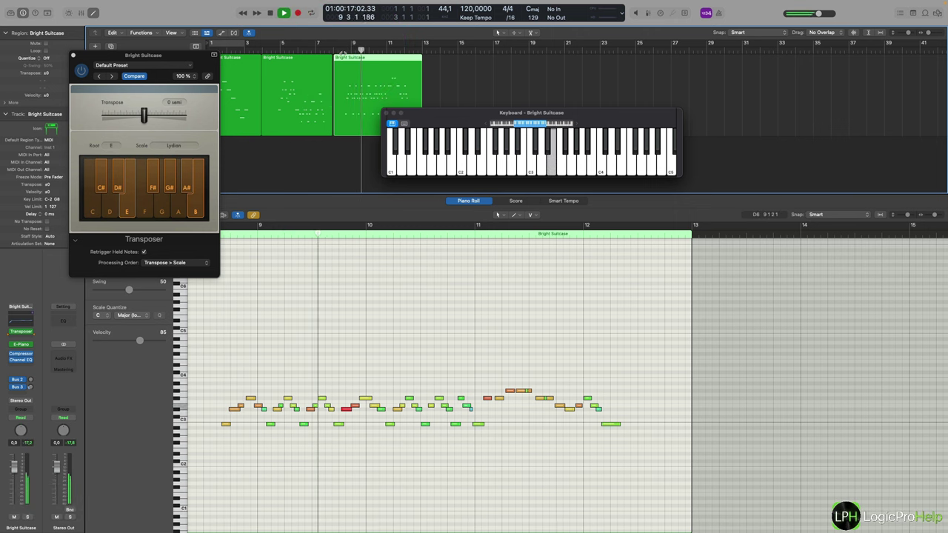
key("space")
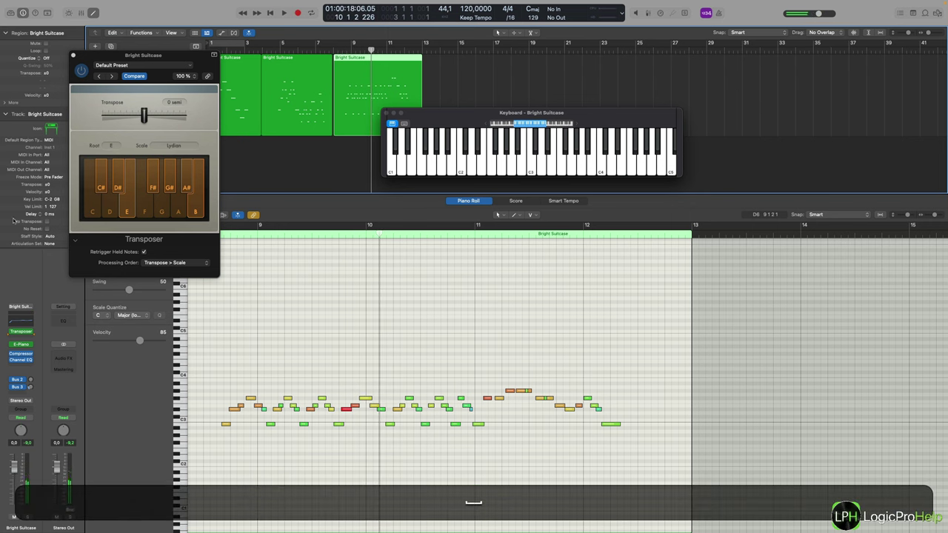
Play the start of the new region again with the Transposer bypassed for comparison, and switch the effect back on
left_click(10, 331)
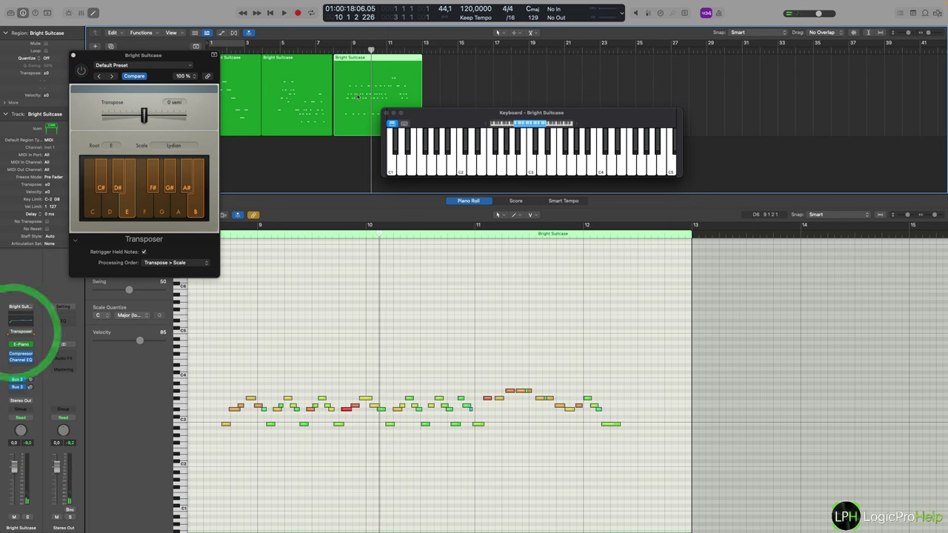
double_click(343, 48)
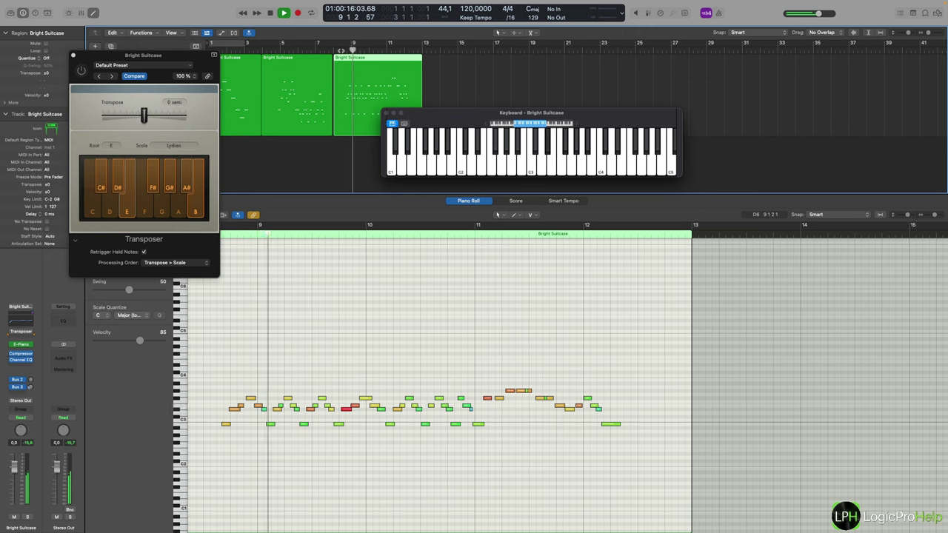
key("space")
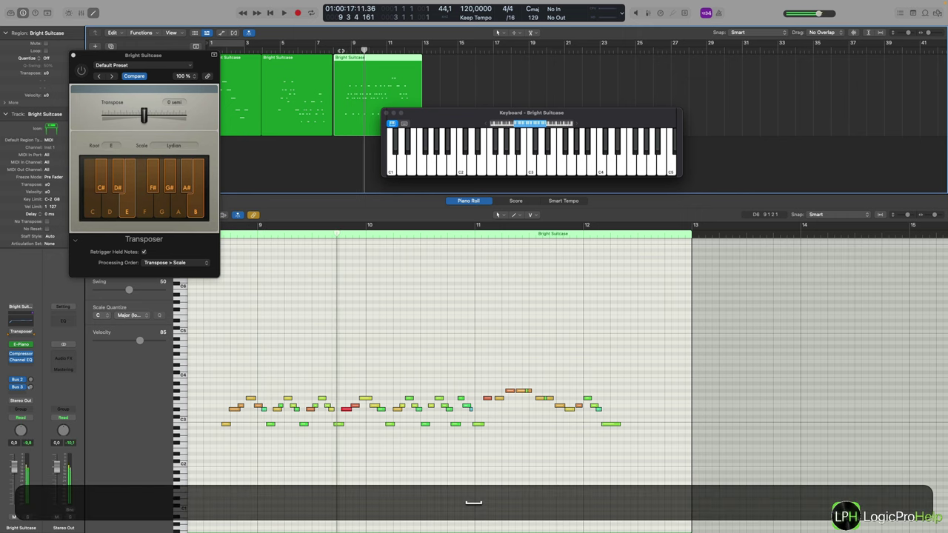
left_click(15, 332)
Shift the Keyboard and Transposer windows slightly, and look through the Transposer's root notes without changing the selection
left_click_drag(566, 117, 564, 122)
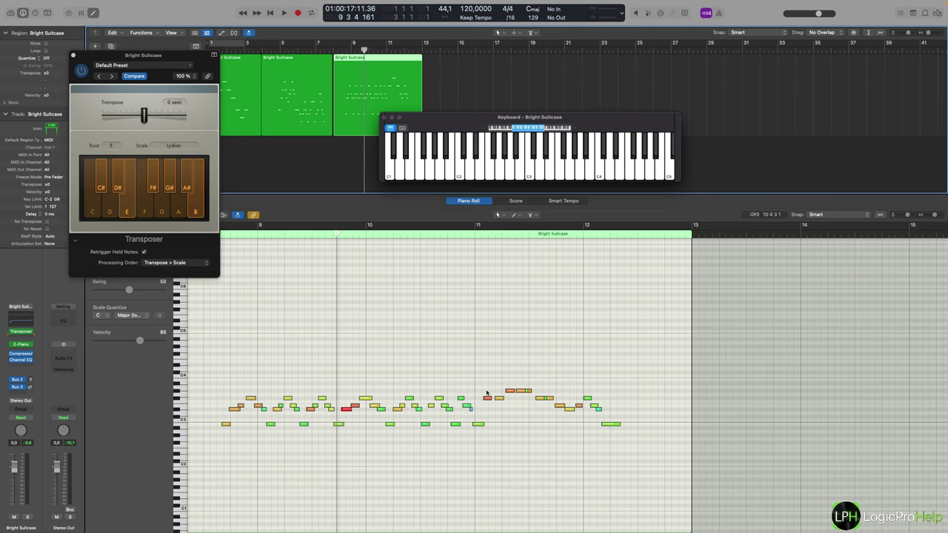
left_click_drag(172, 56, 180, 53)
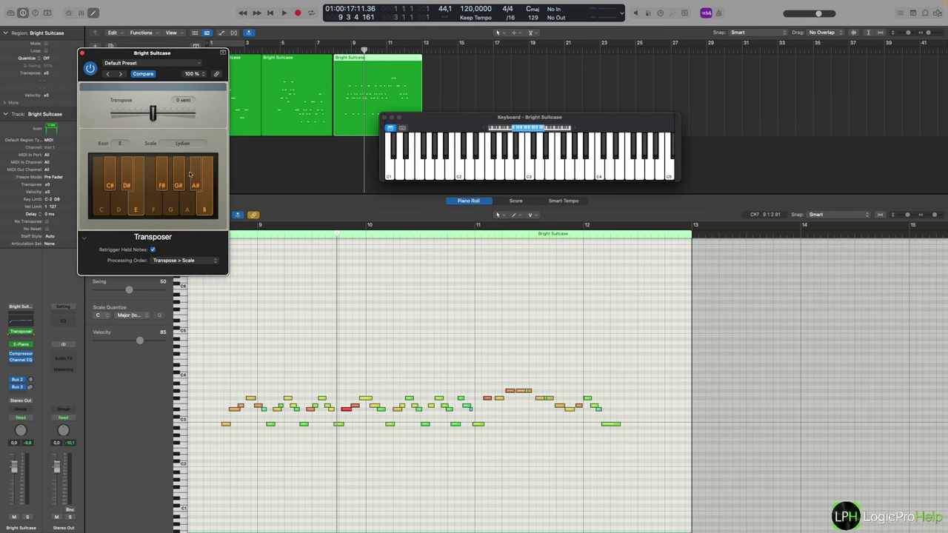
left_click(116, 143)
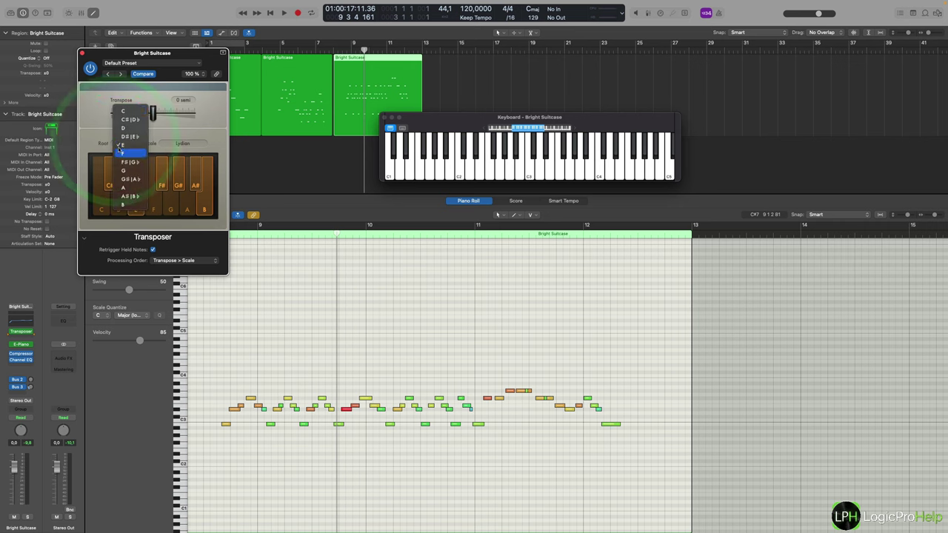
left_click(89, 138)
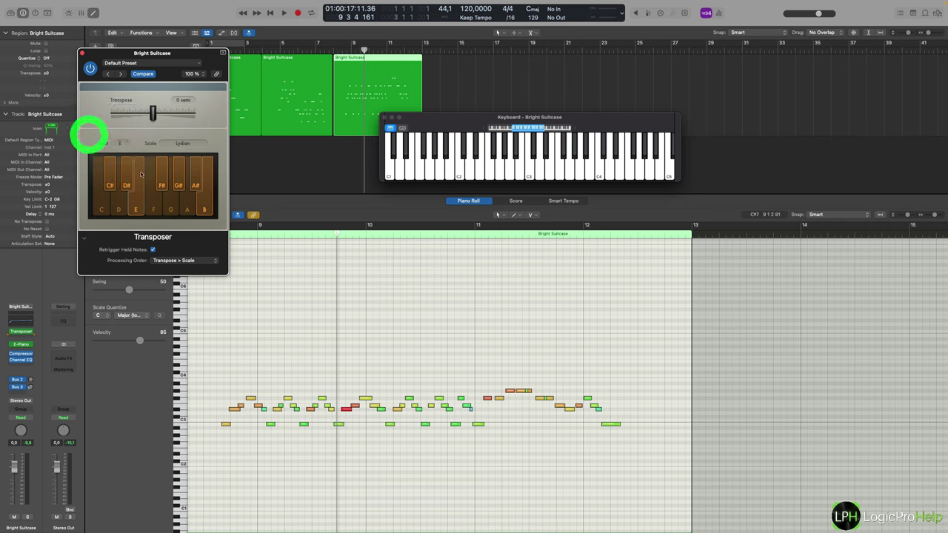